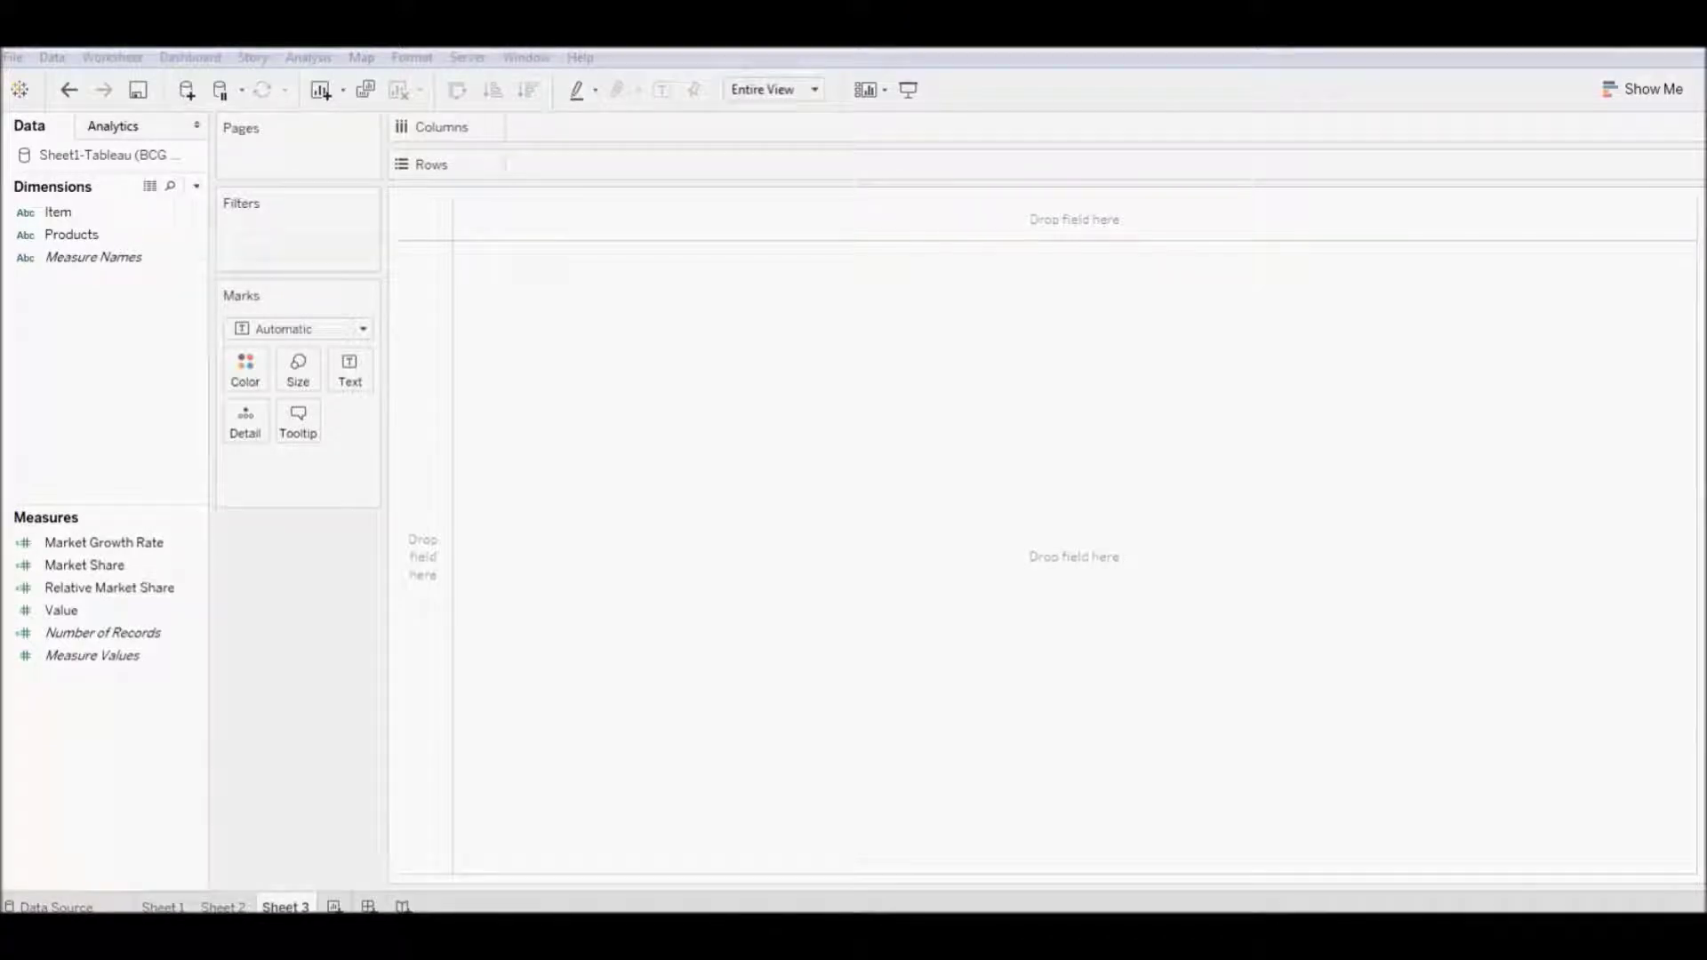
Step: Plot Relative Market Share on Columns against Market Growth Rate on Rows
left_click(147, 594)
left_click_drag(147, 594, 625, 132)
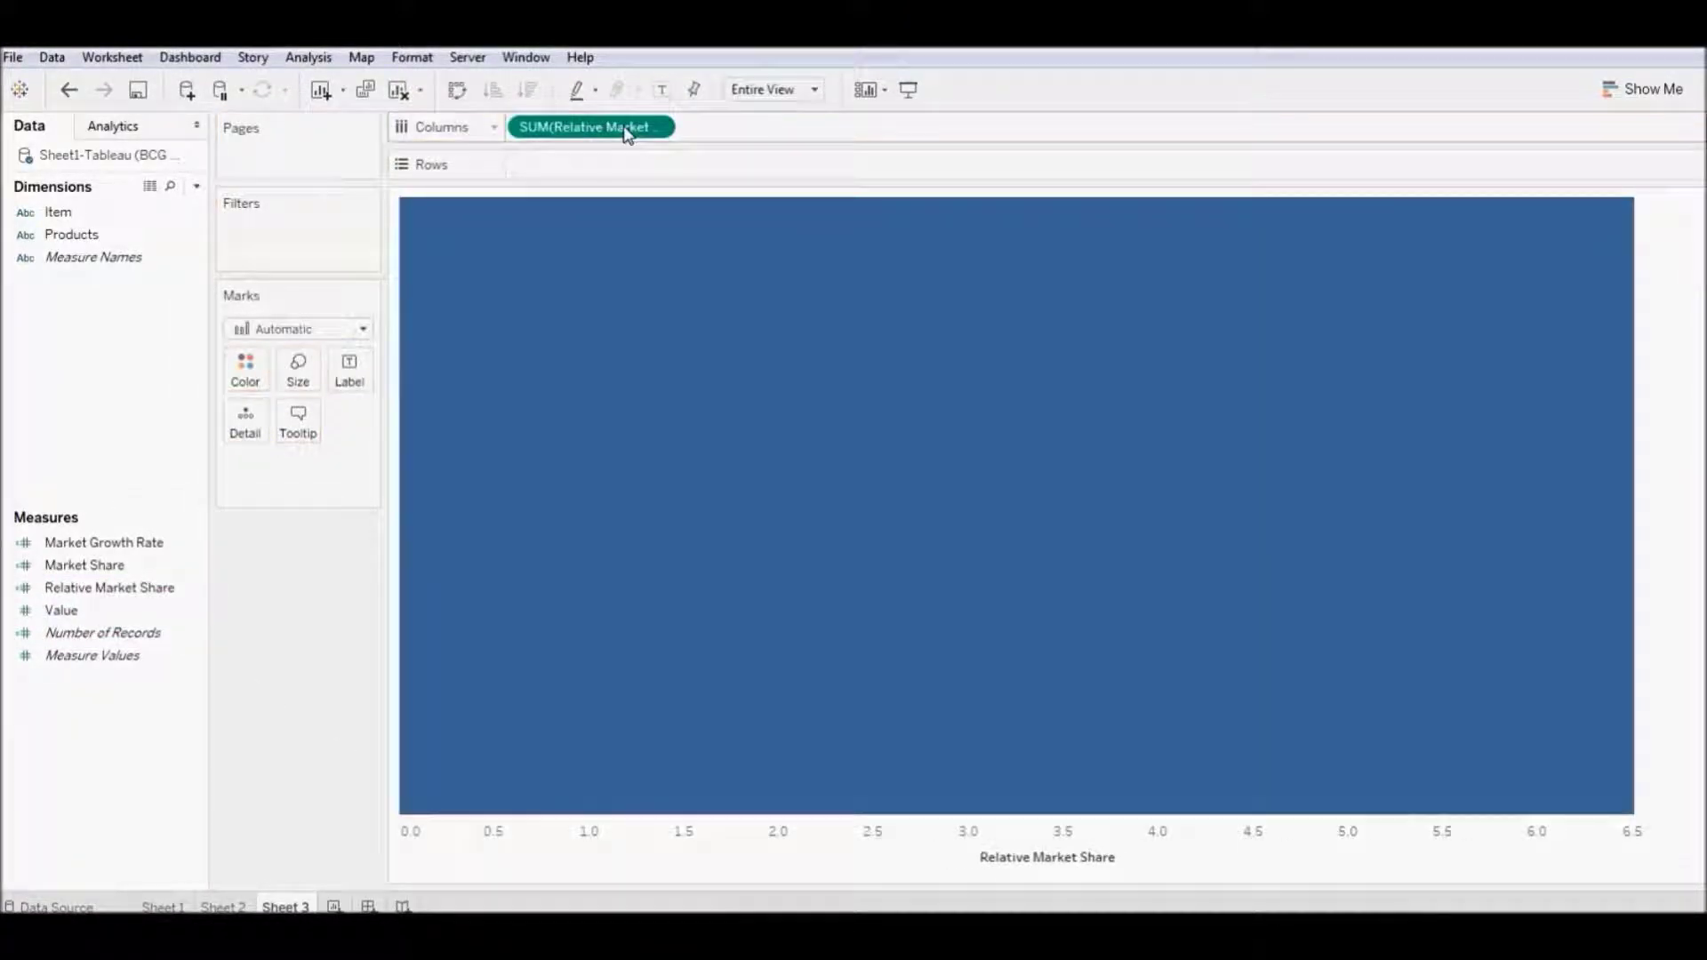
left_click(142, 544)
left_click_drag(137, 550, 610, 184)
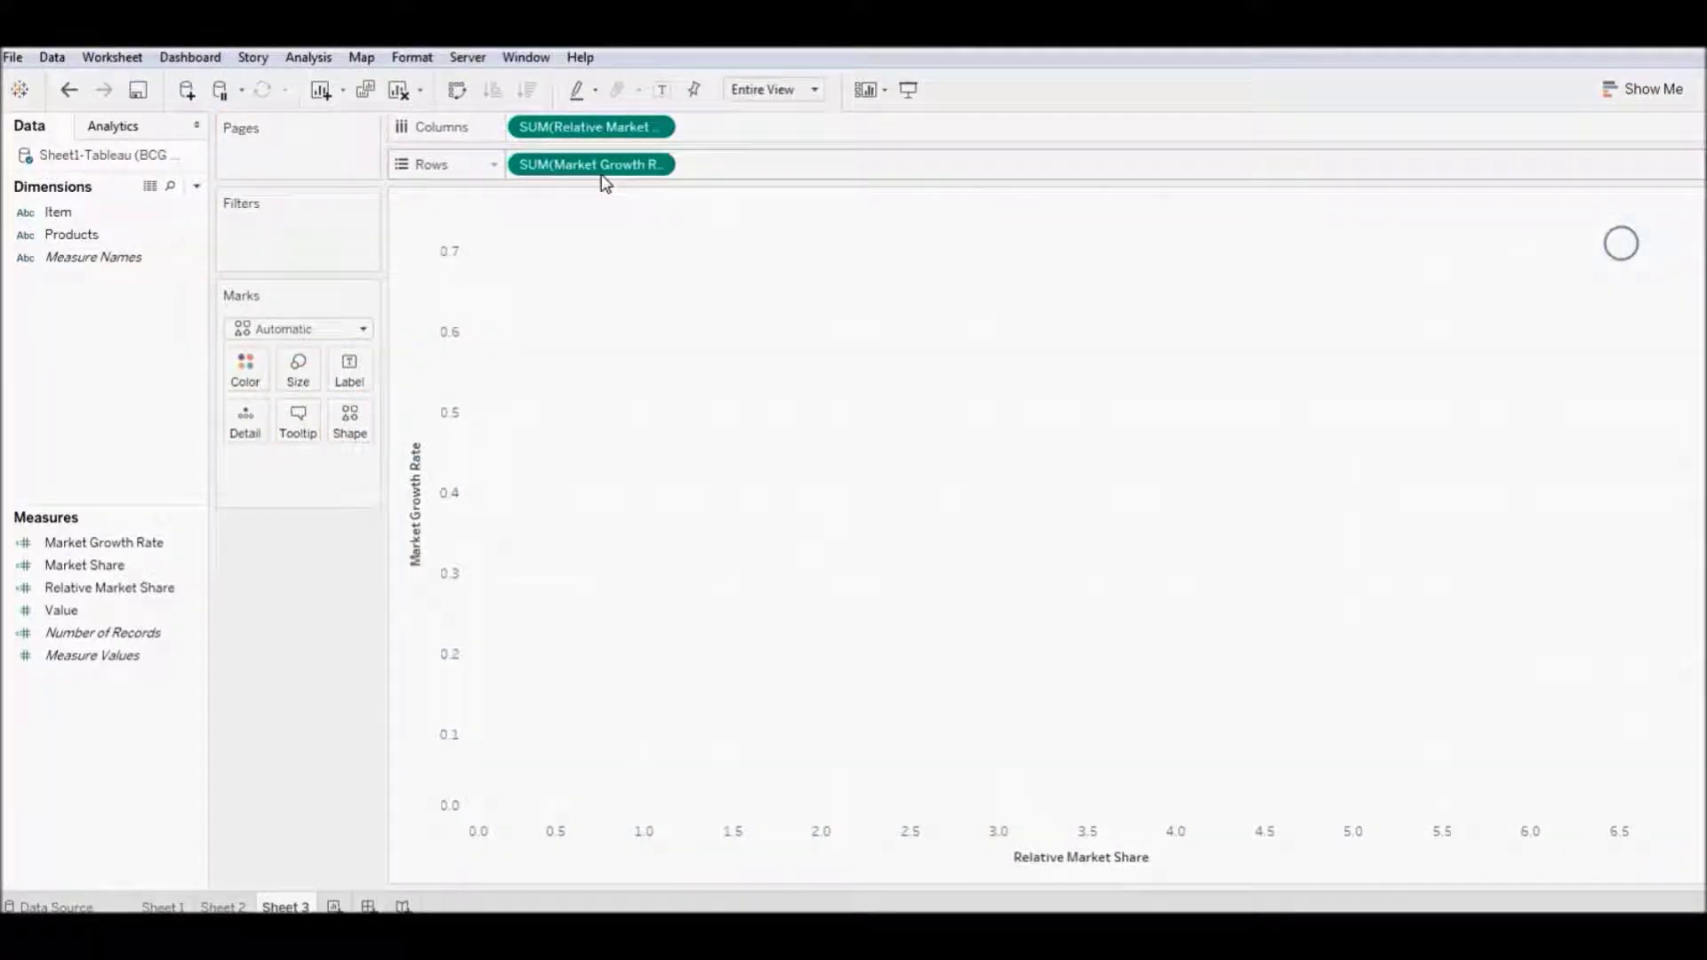
Step: Add Products to Detail and Label so products A–E appear as labelled circles
left_click(96, 238)
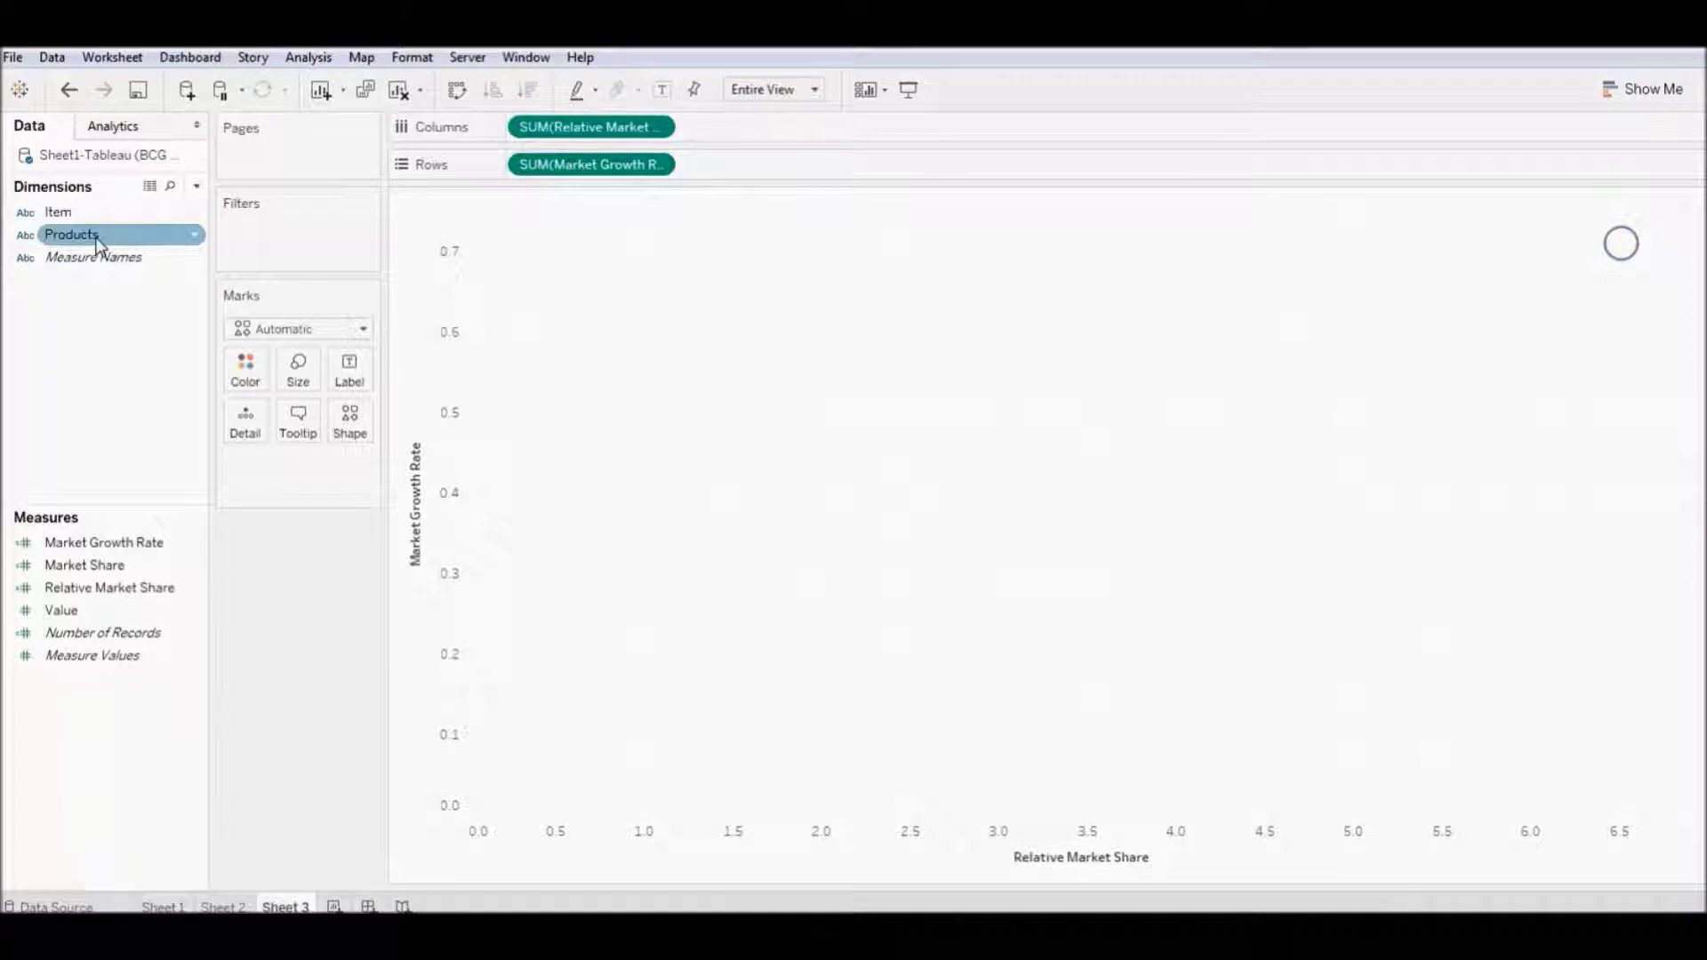
left_click_drag(98, 242, 250, 428)
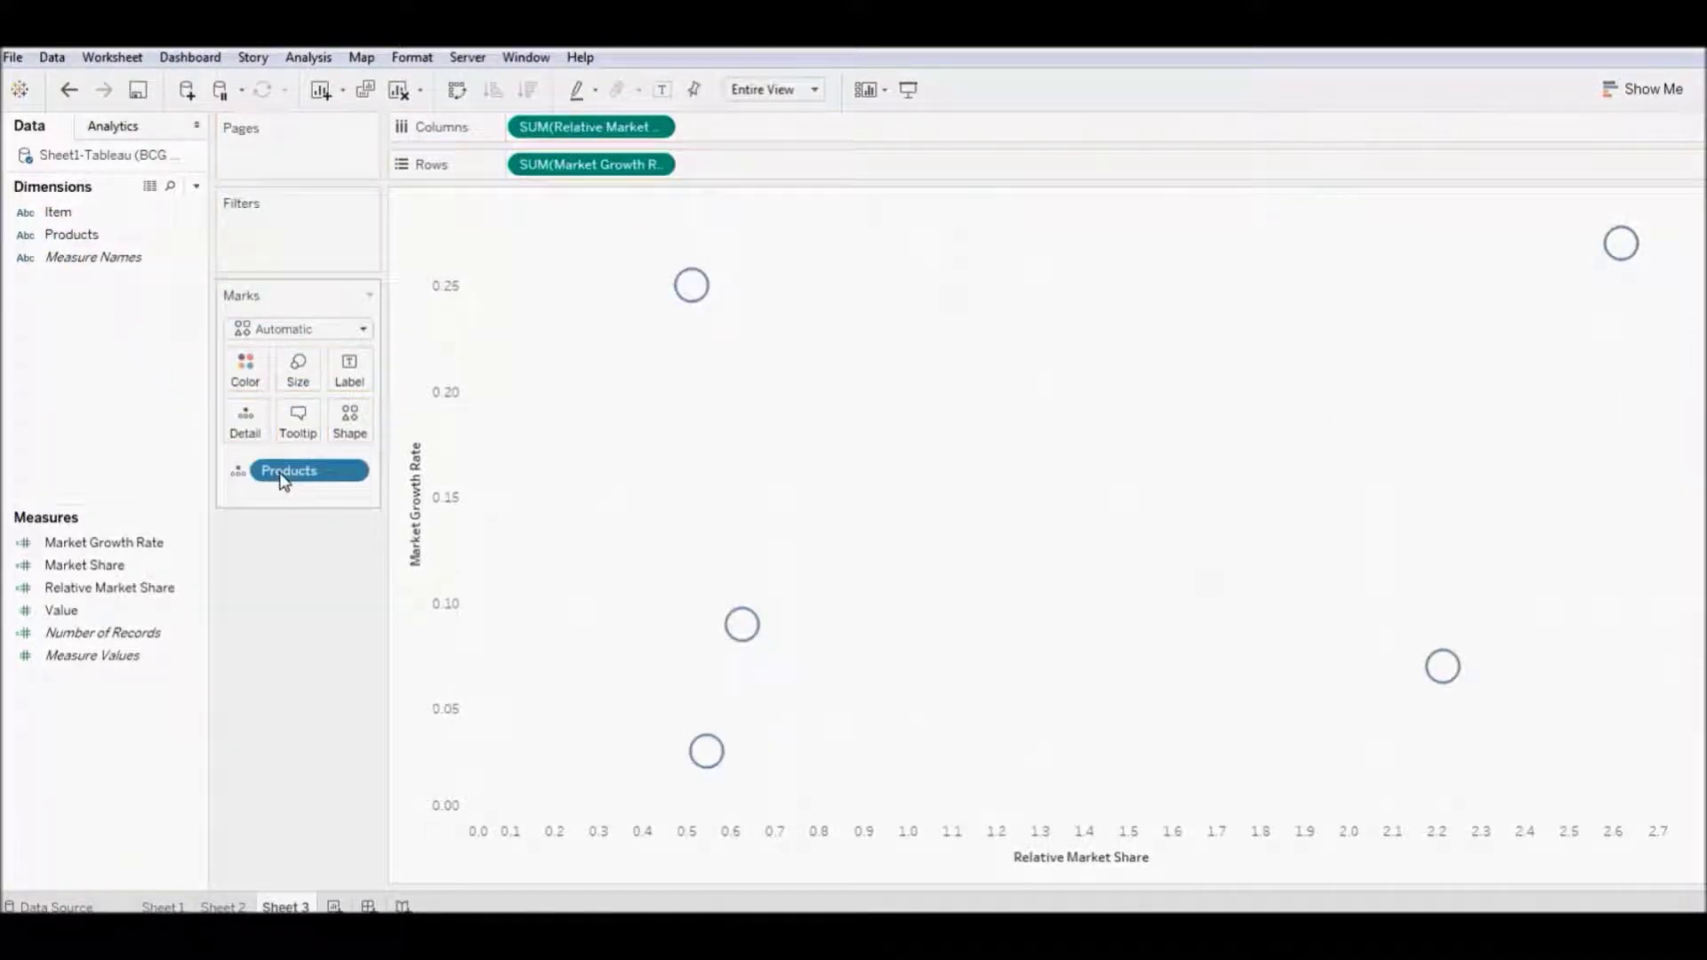
left_click(78, 236)
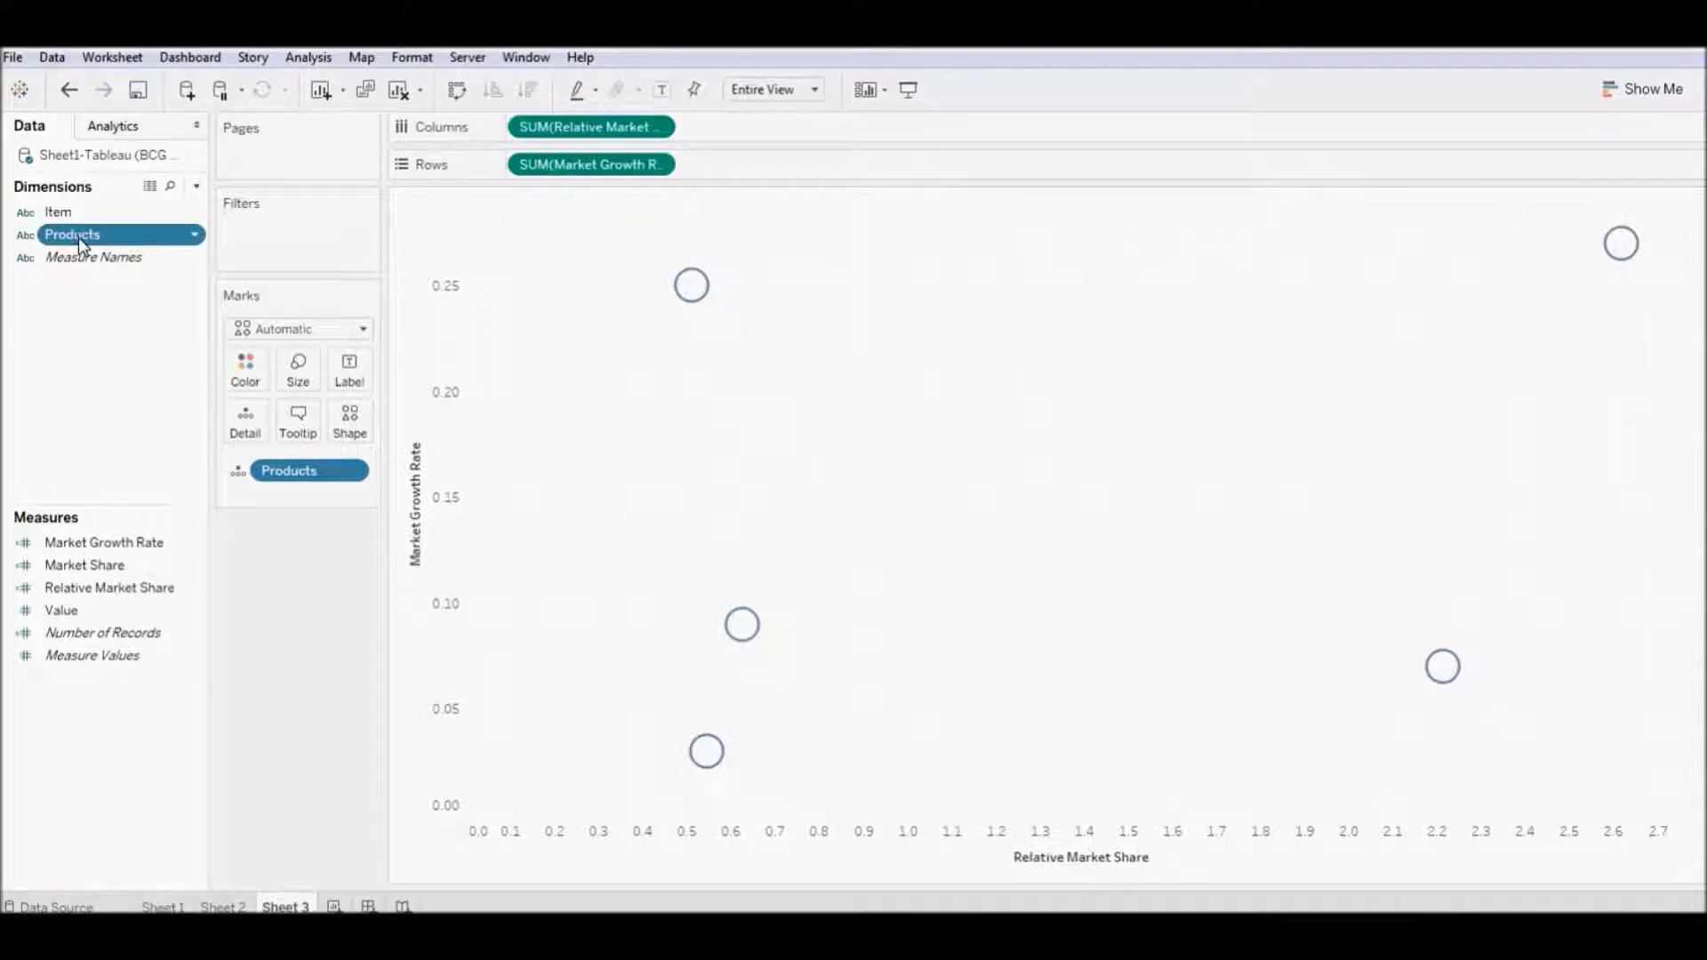
left_click(78, 237)
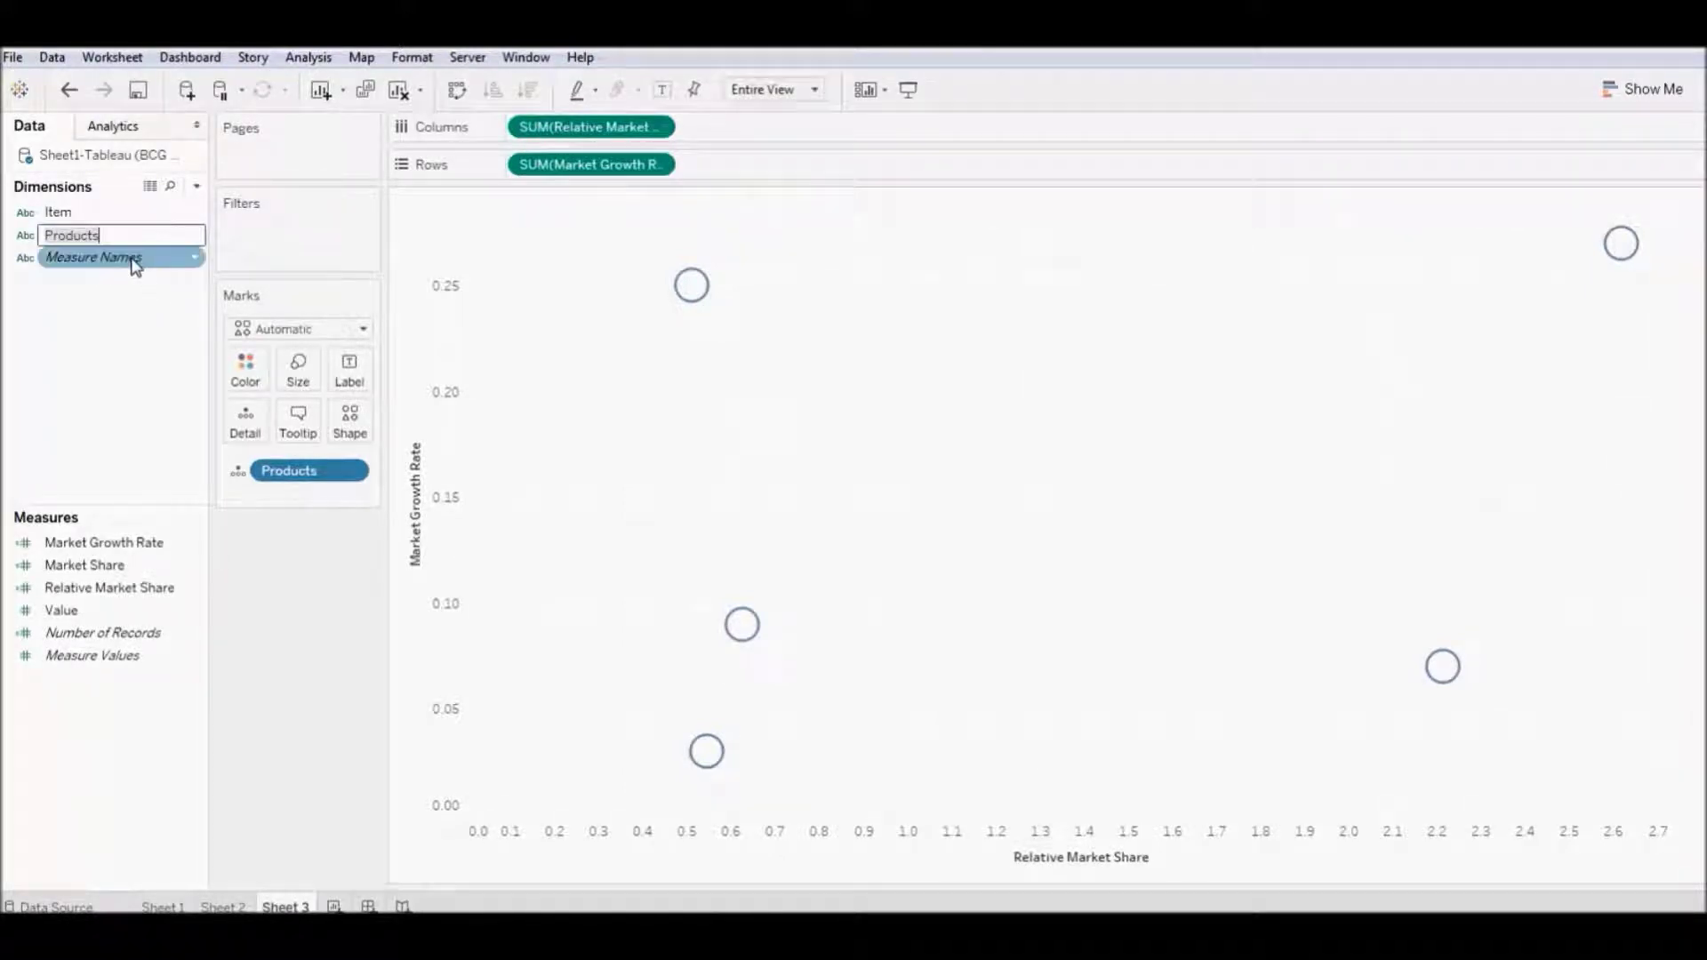
key("Return")
left_click_drag(118, 238, 350, 366)
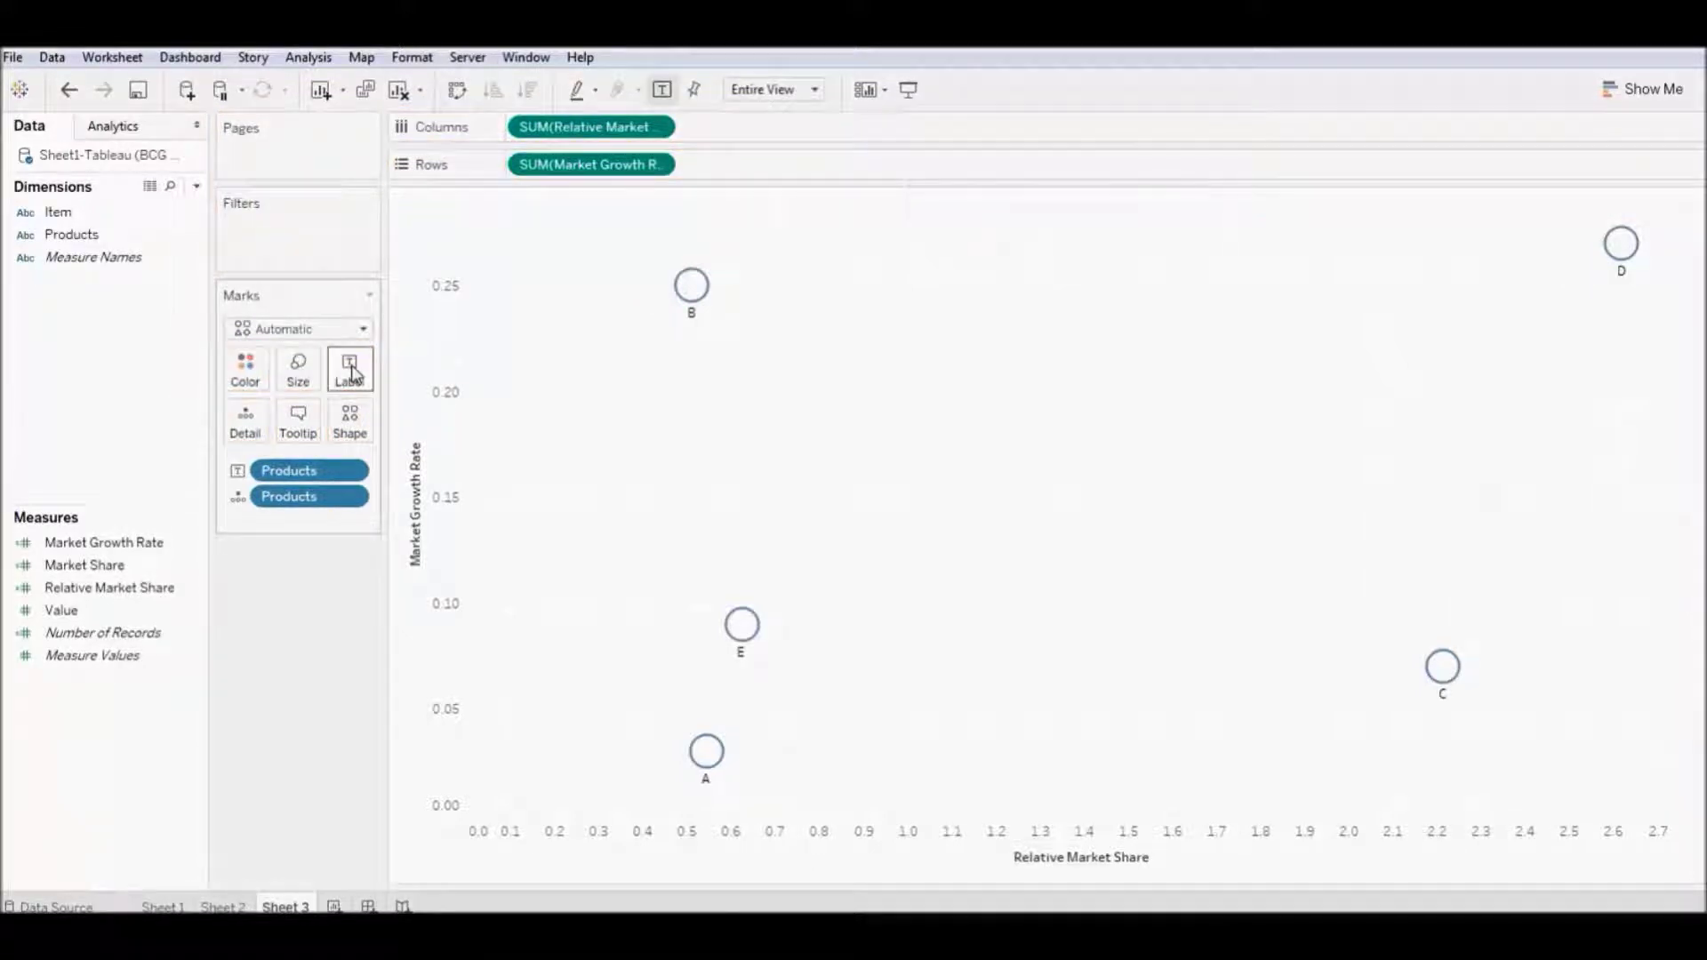
Step: Size each product bubble by Market Share
left_click(132, 564)
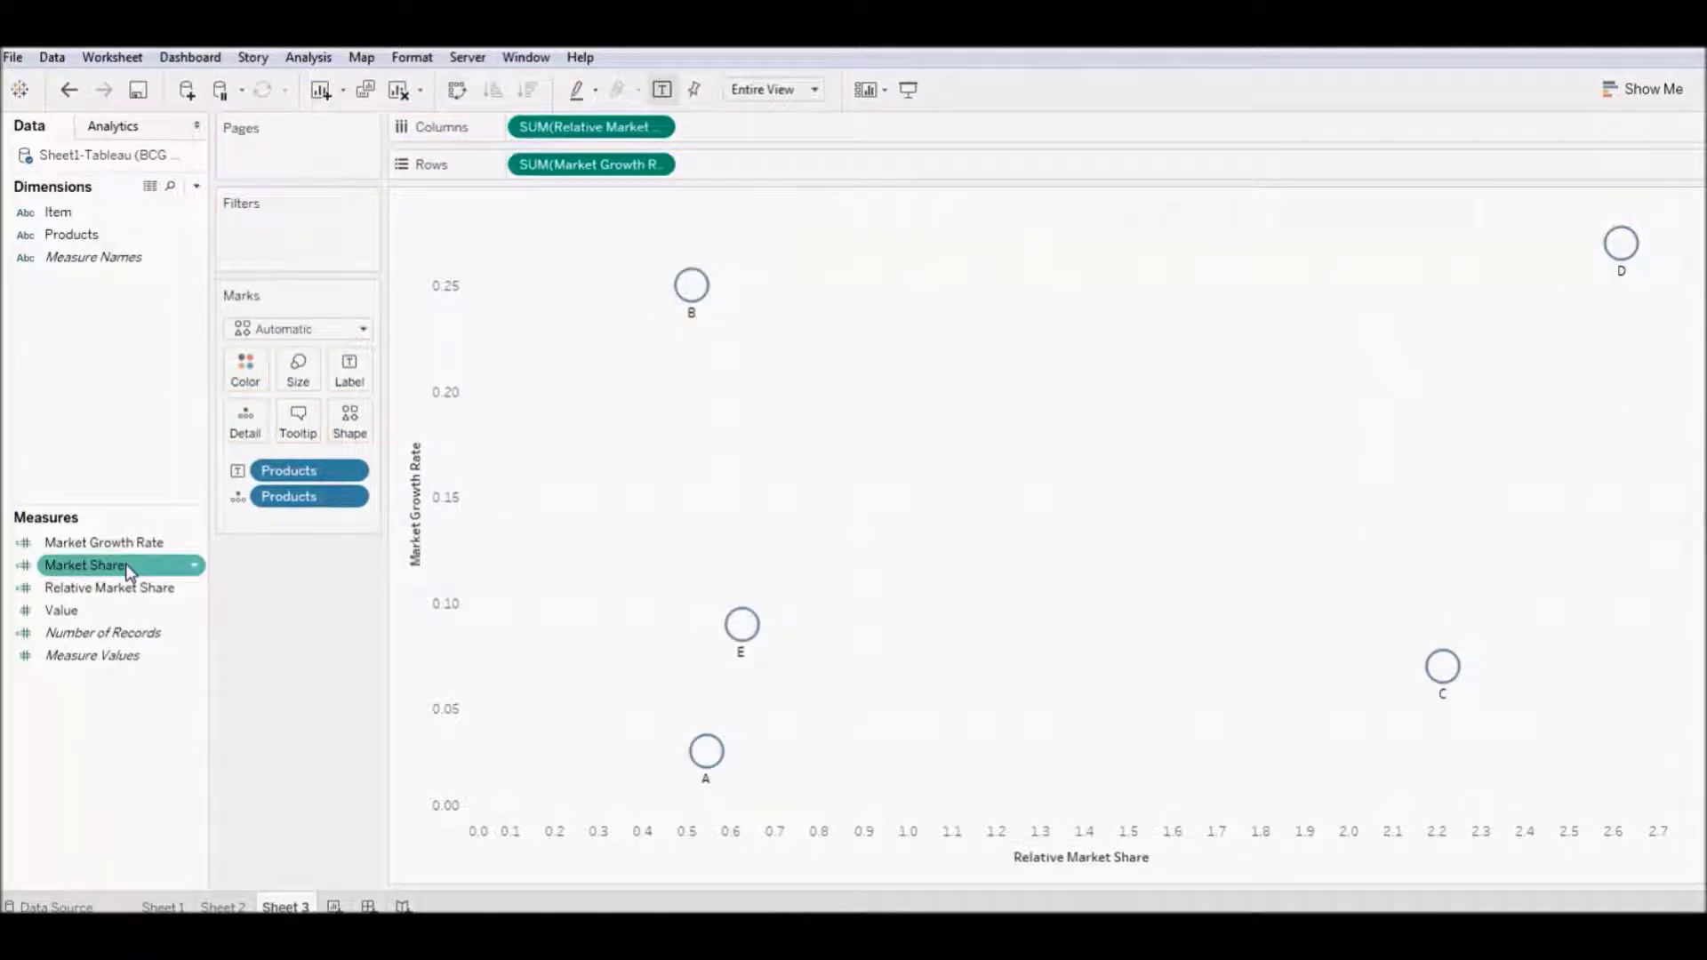
left_click(127, 566)
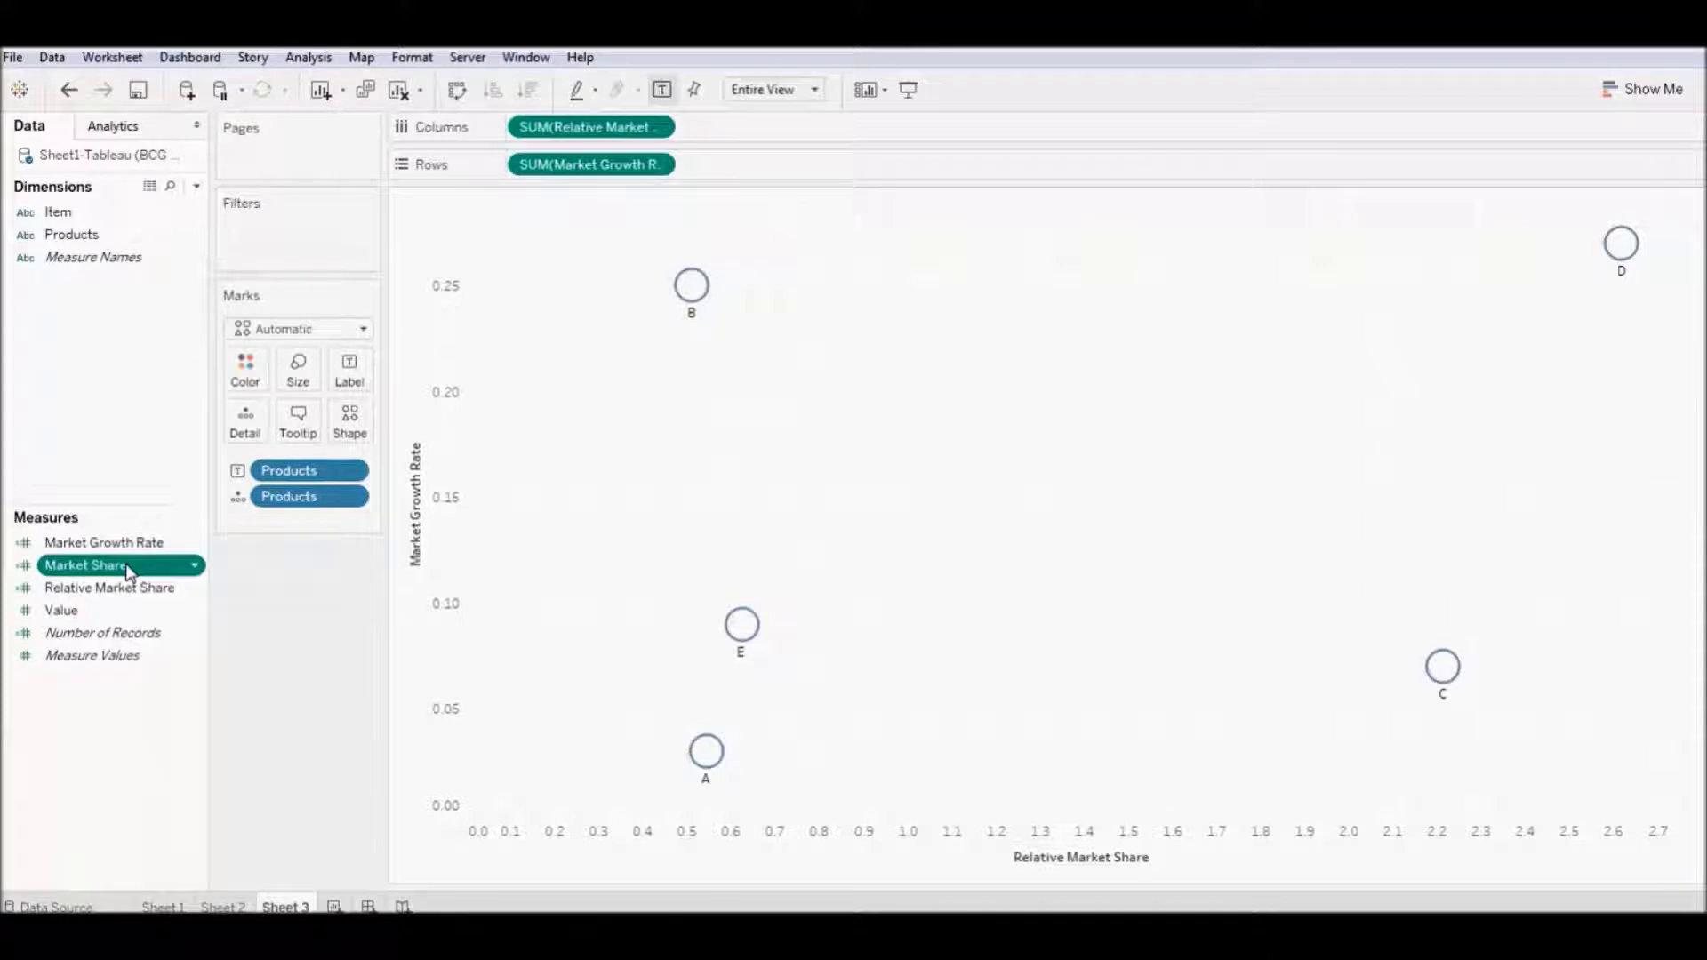
left_click_drag(127, 567, 298, 382)
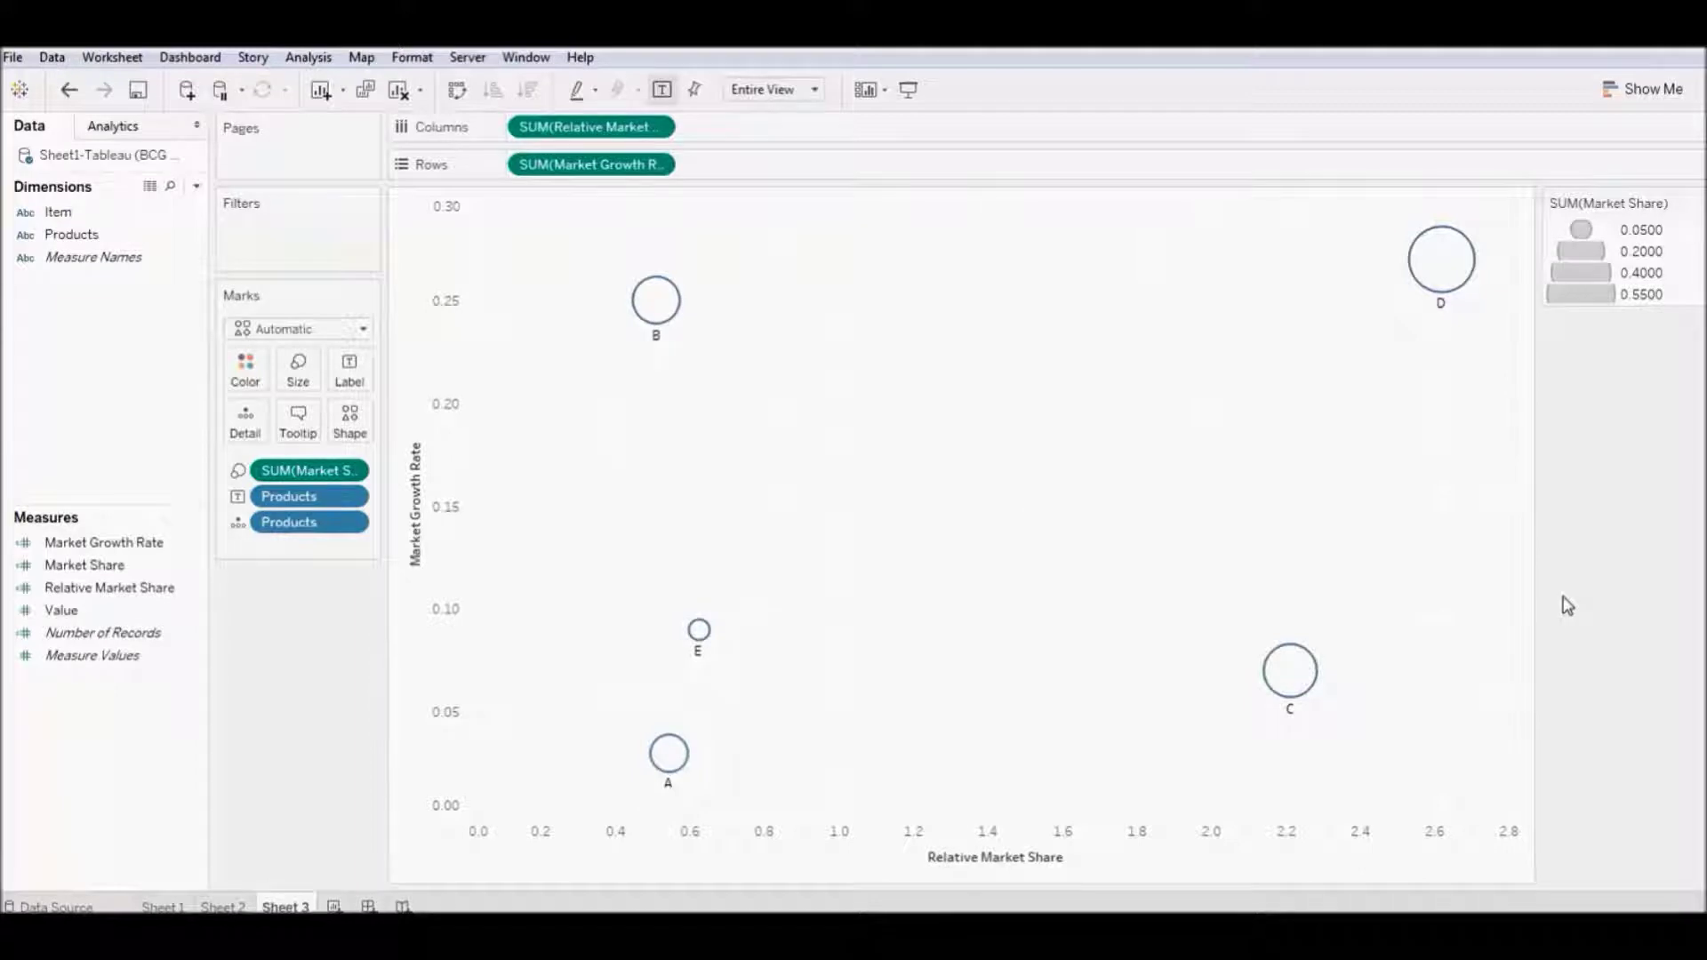
left_click(1142, 871)
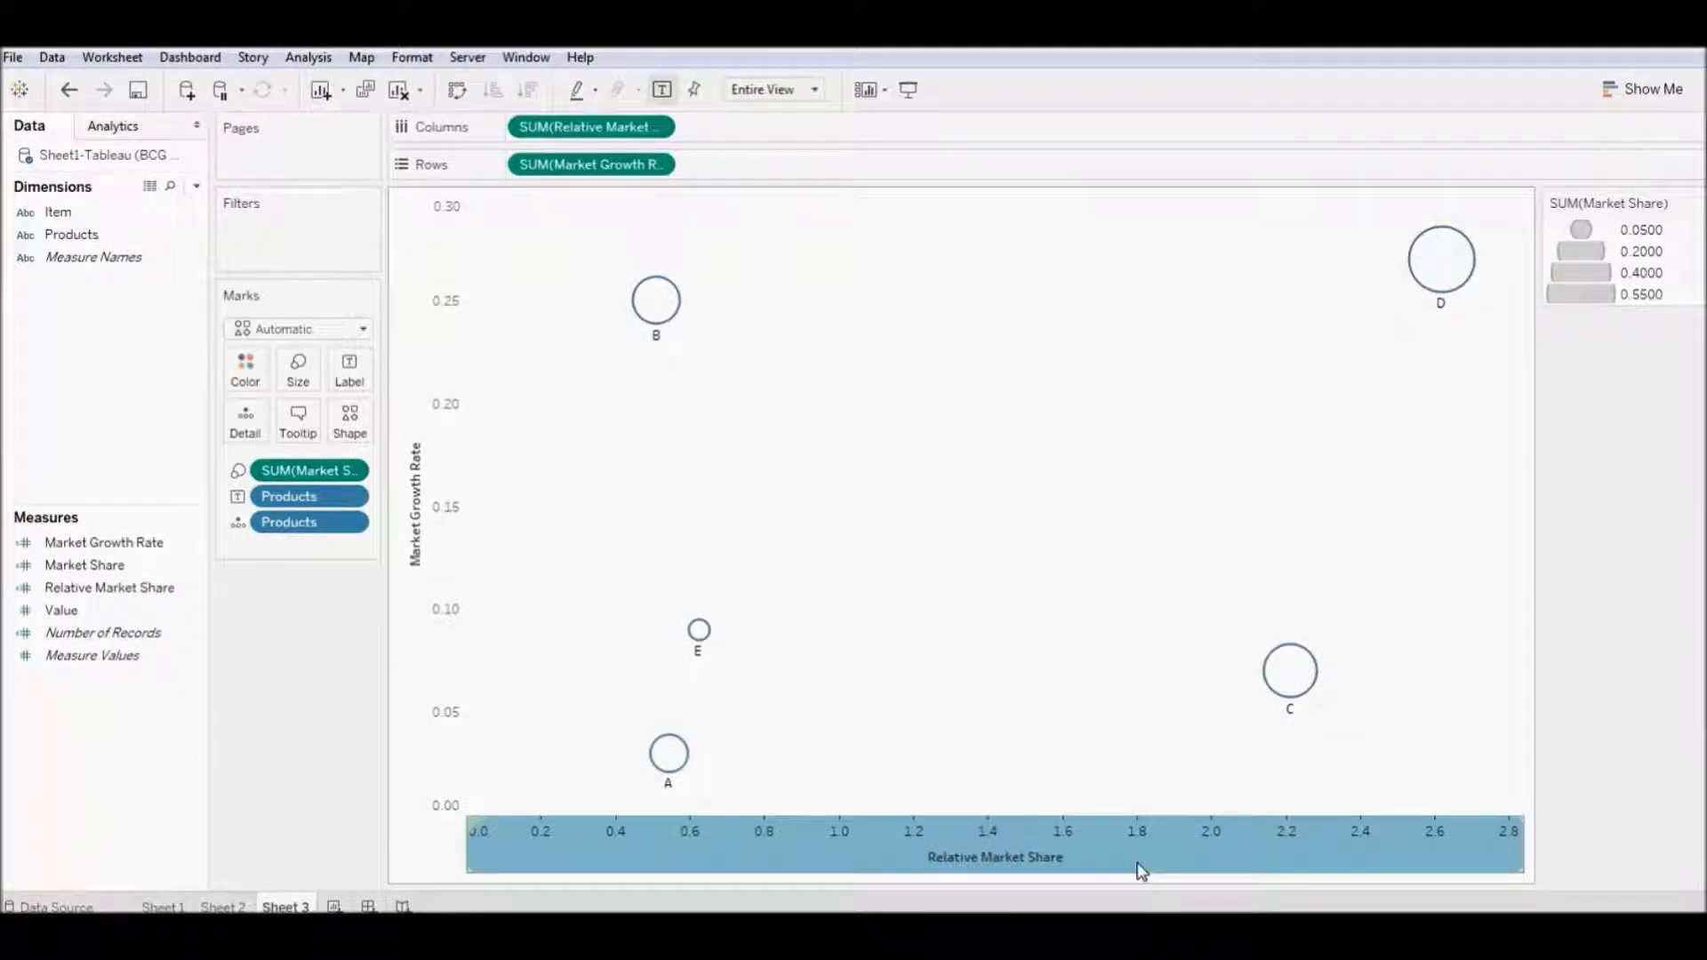
Step: Add a constant vertical reference line at Relative Market Share 1 on the x-axis
right_click(1142, 870)
left_click(1183, 847)
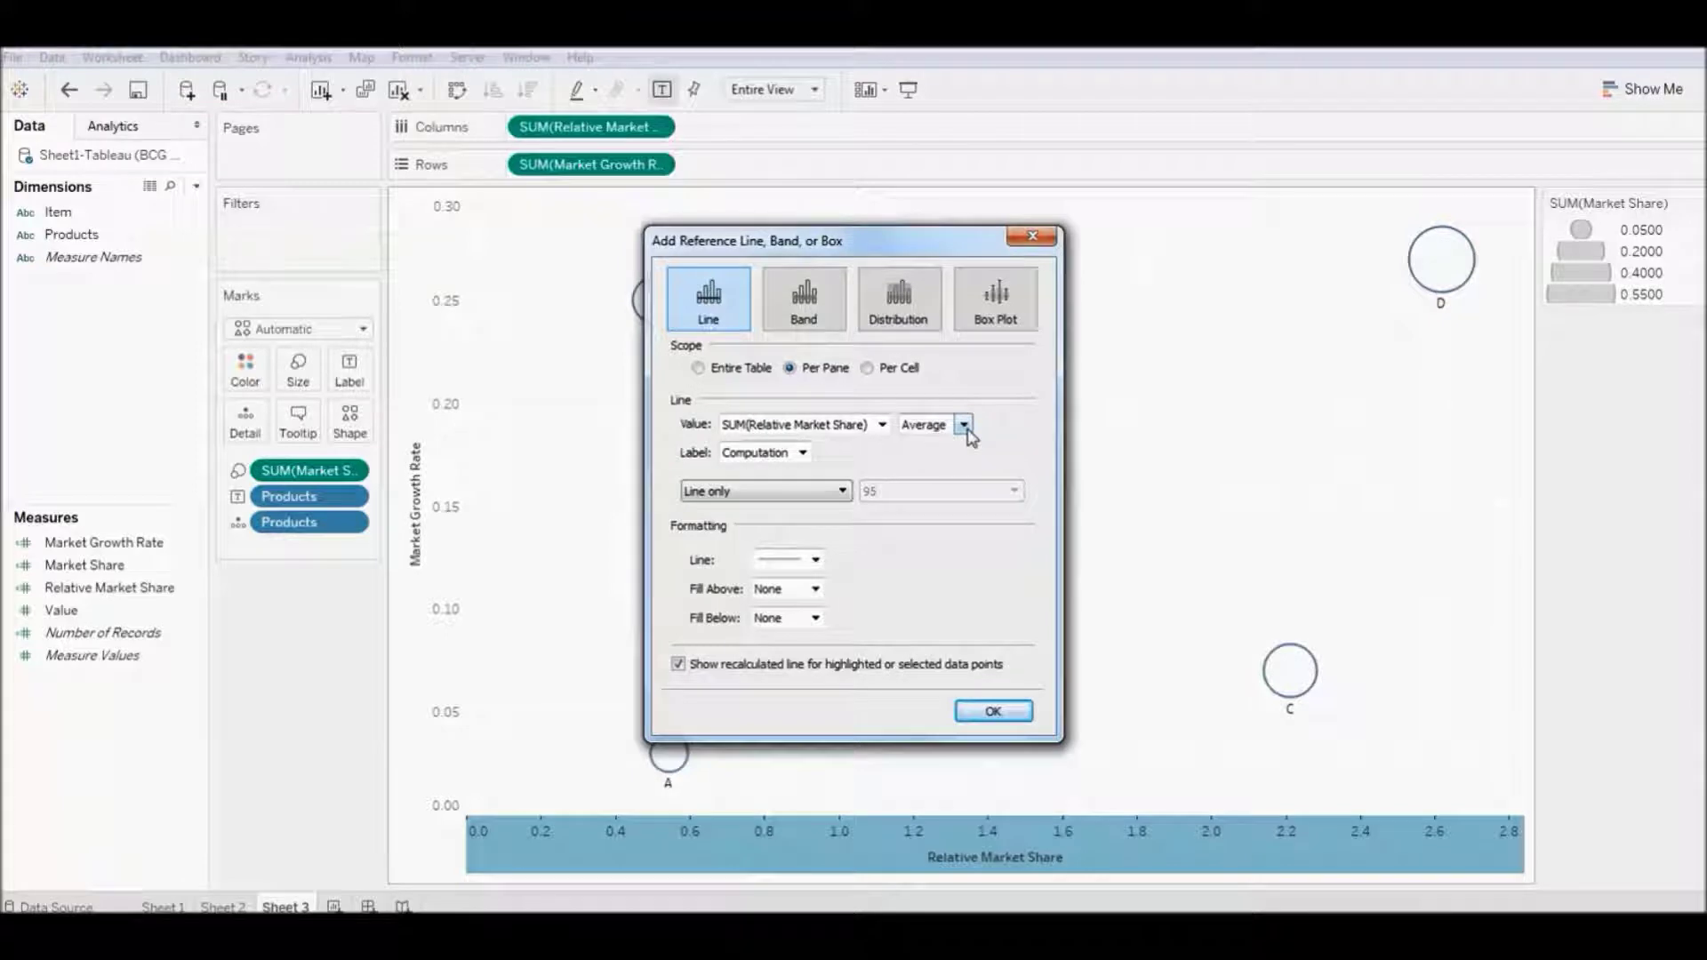
left_click(964, 425)
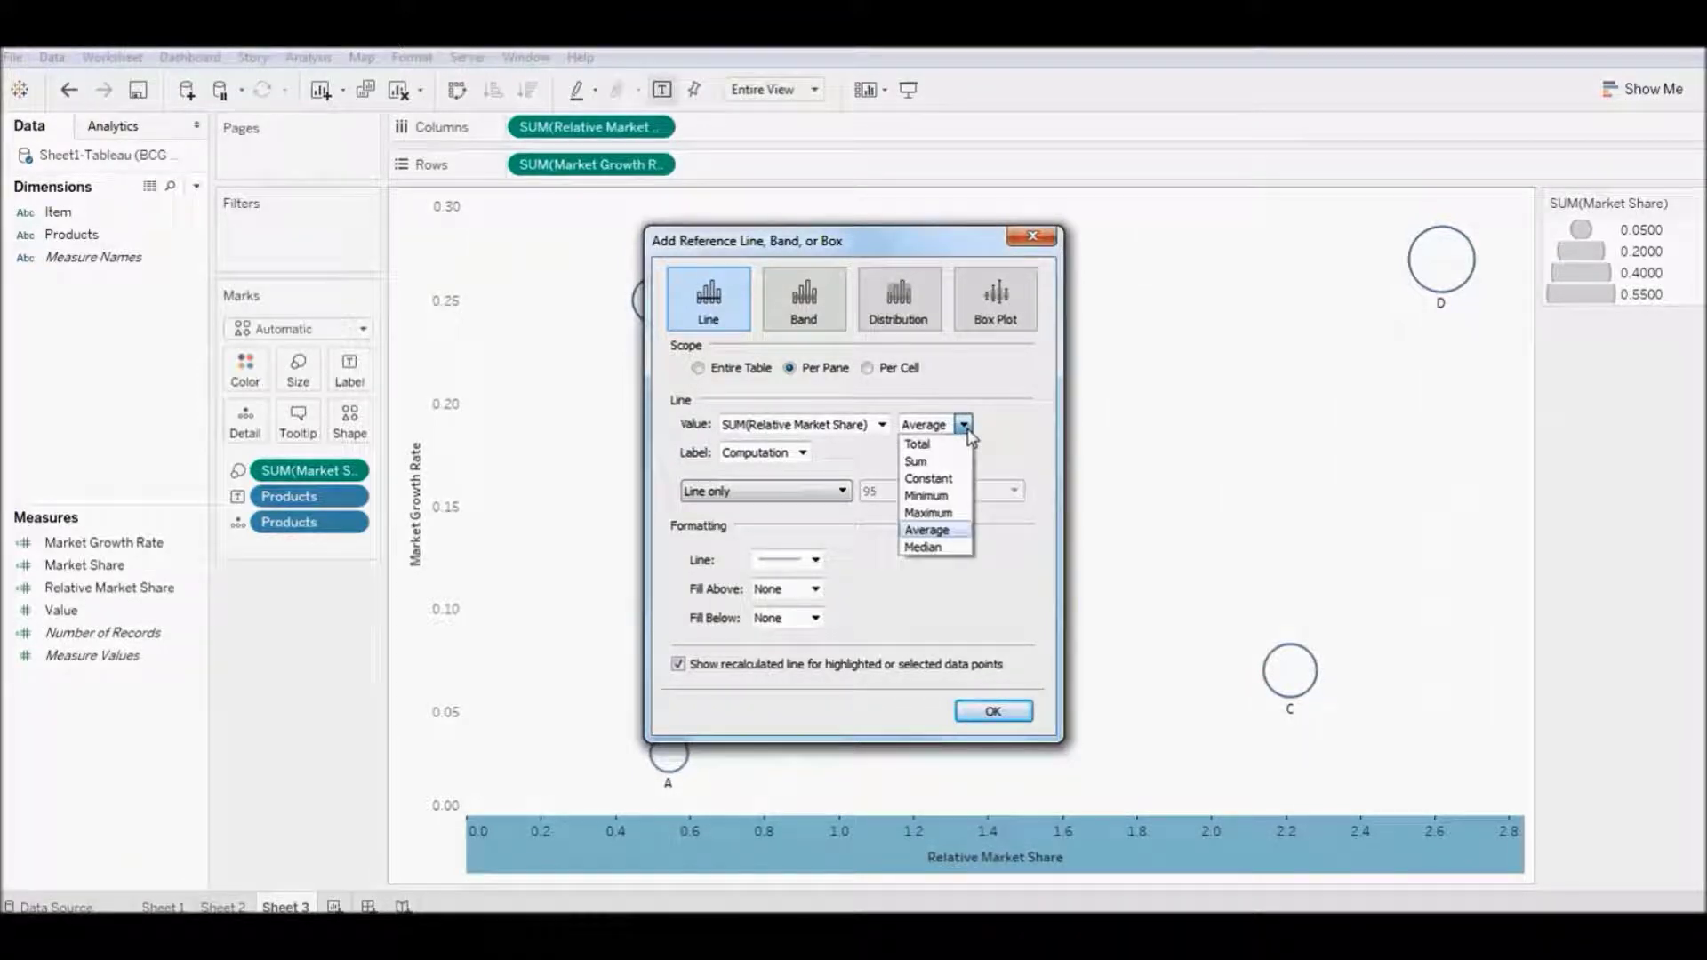
left_click(960, 481)
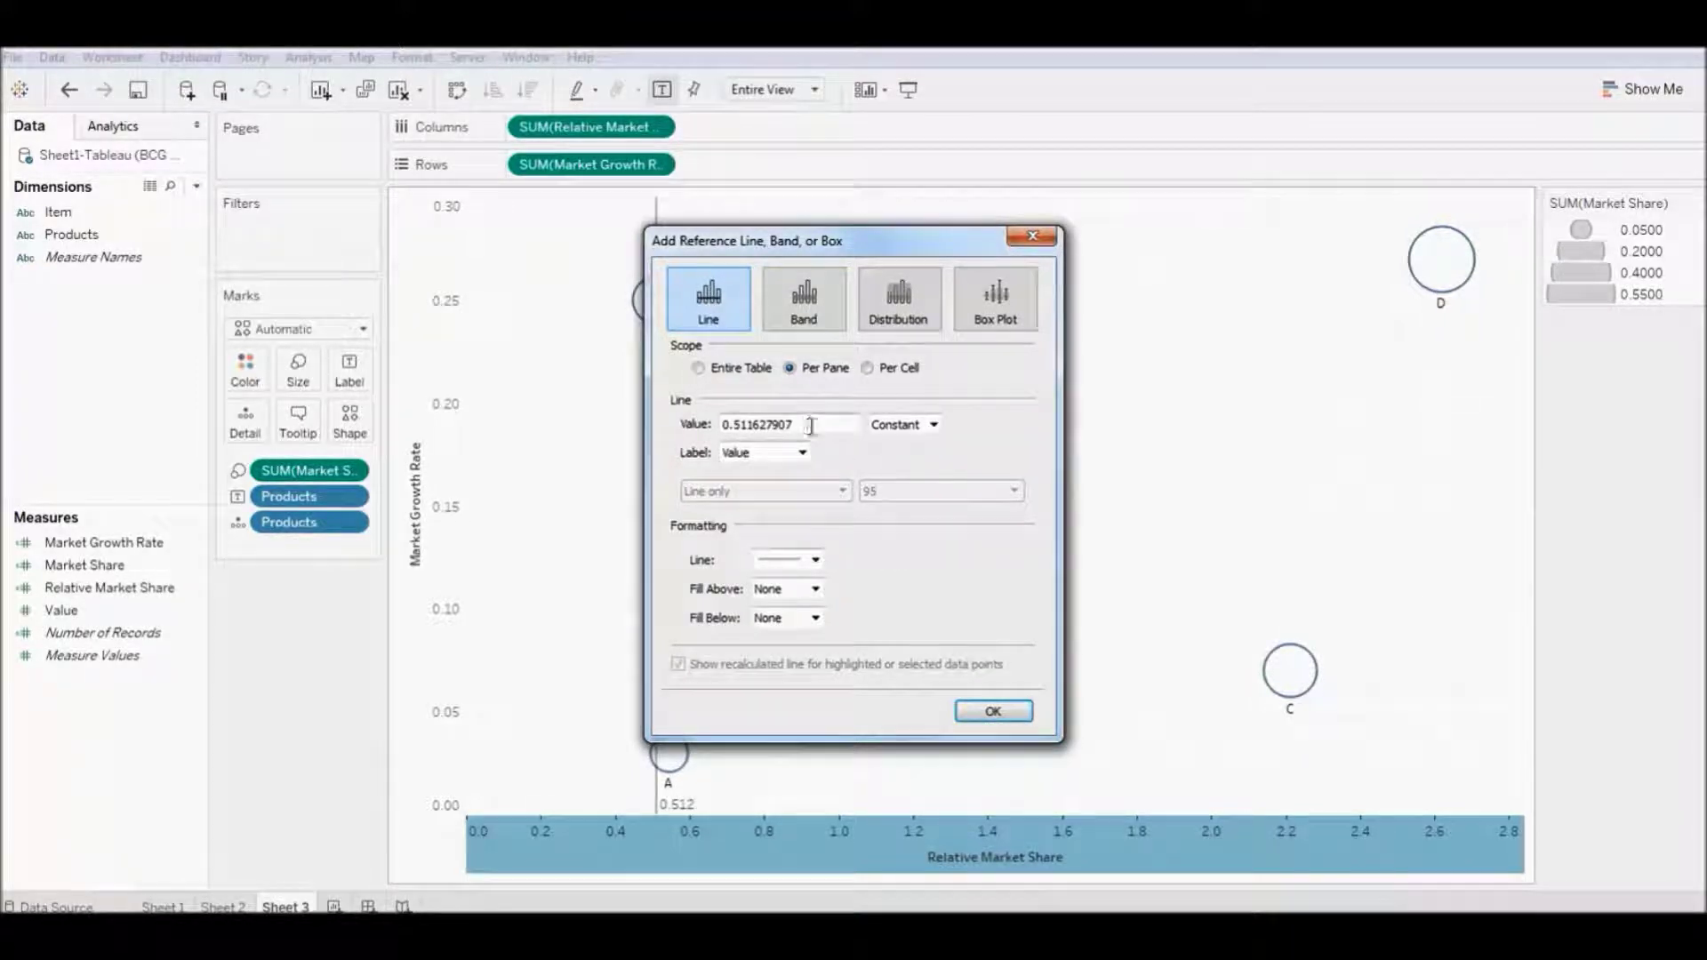
left_click_drag(786, 426, 702, 438)
type("1")
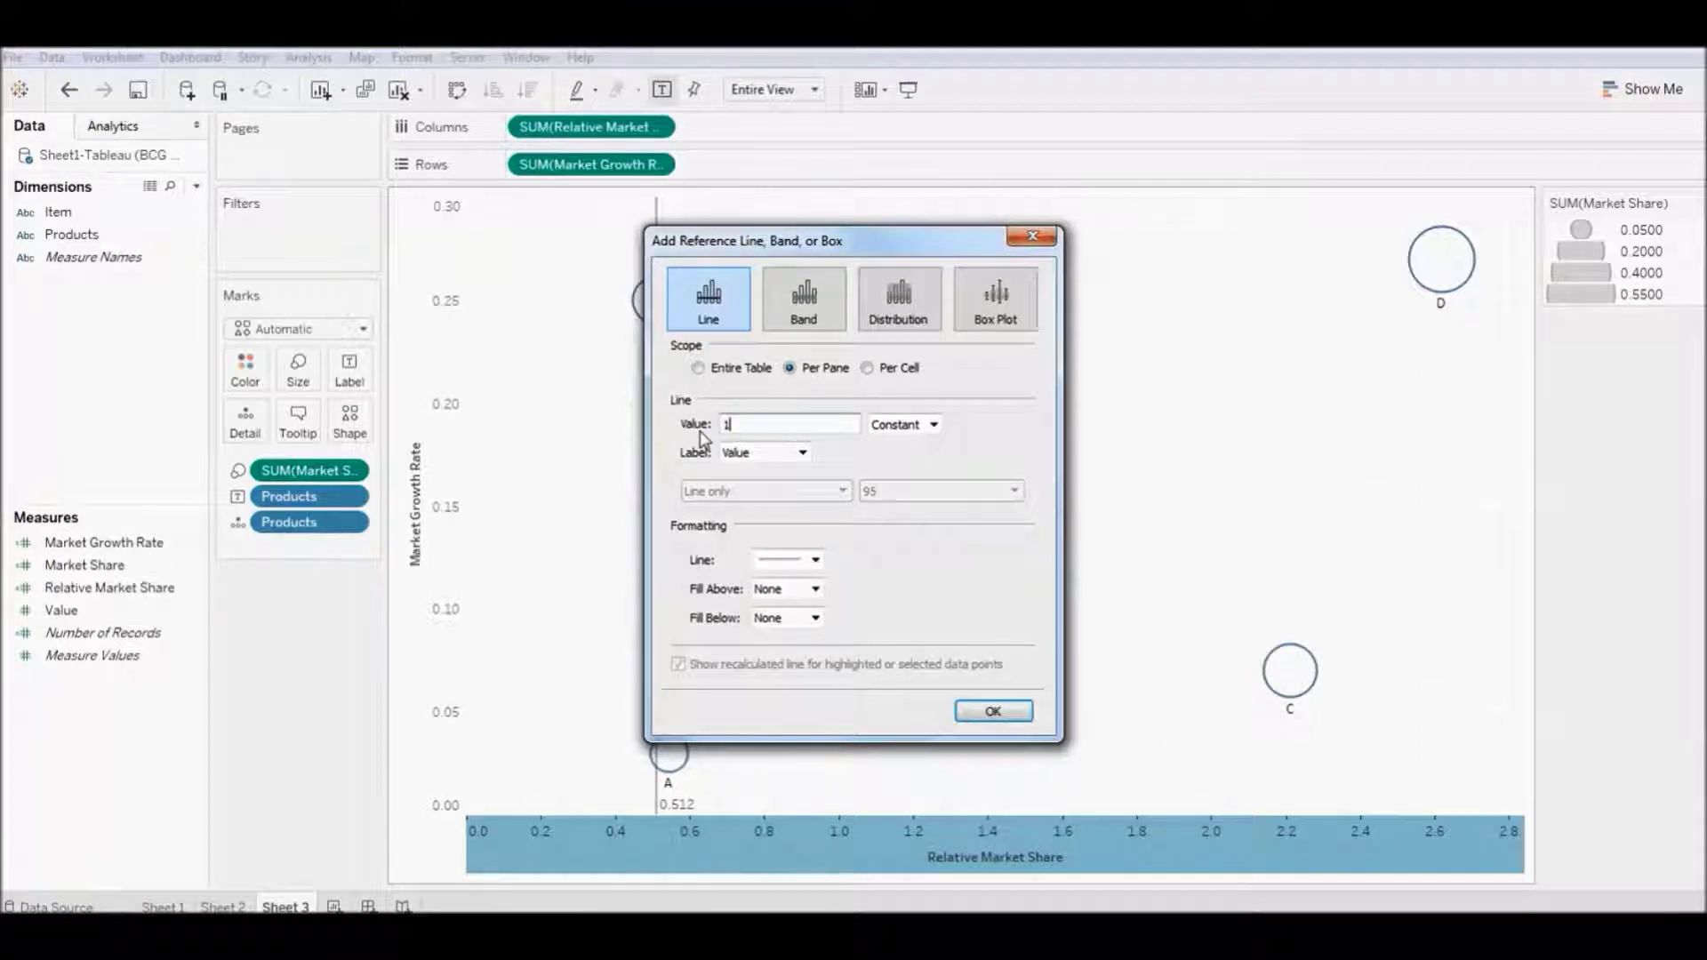
left_click(980, 714)
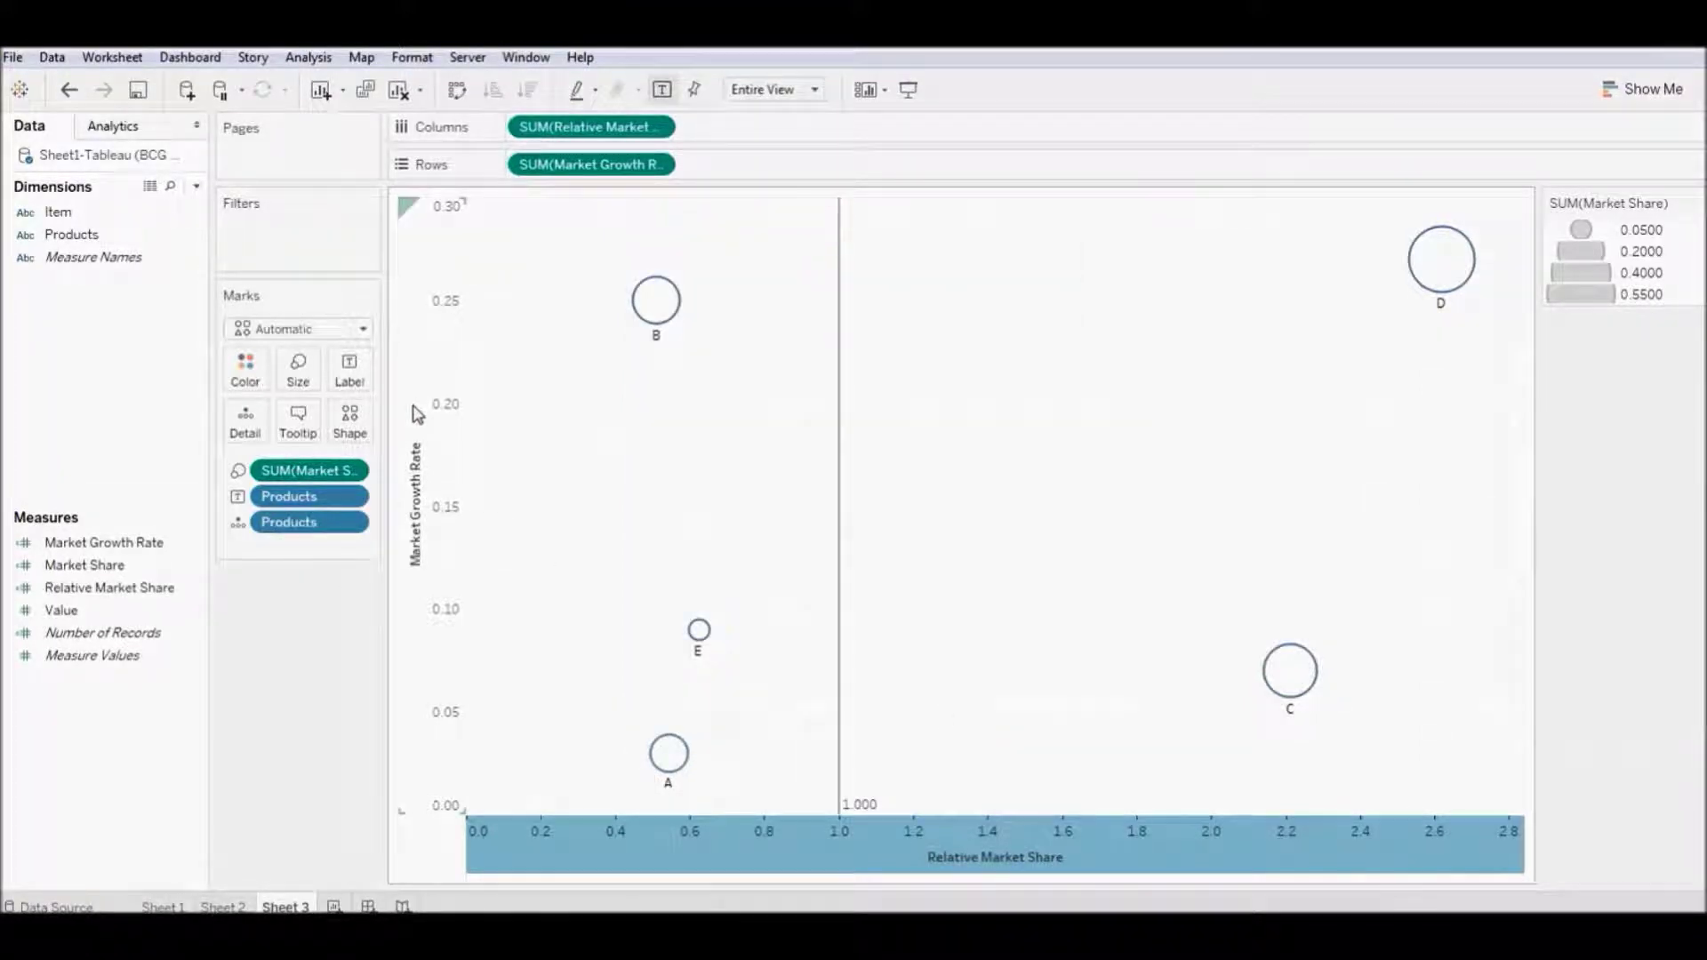
left_click(413, 405)
right_click(413, 406)
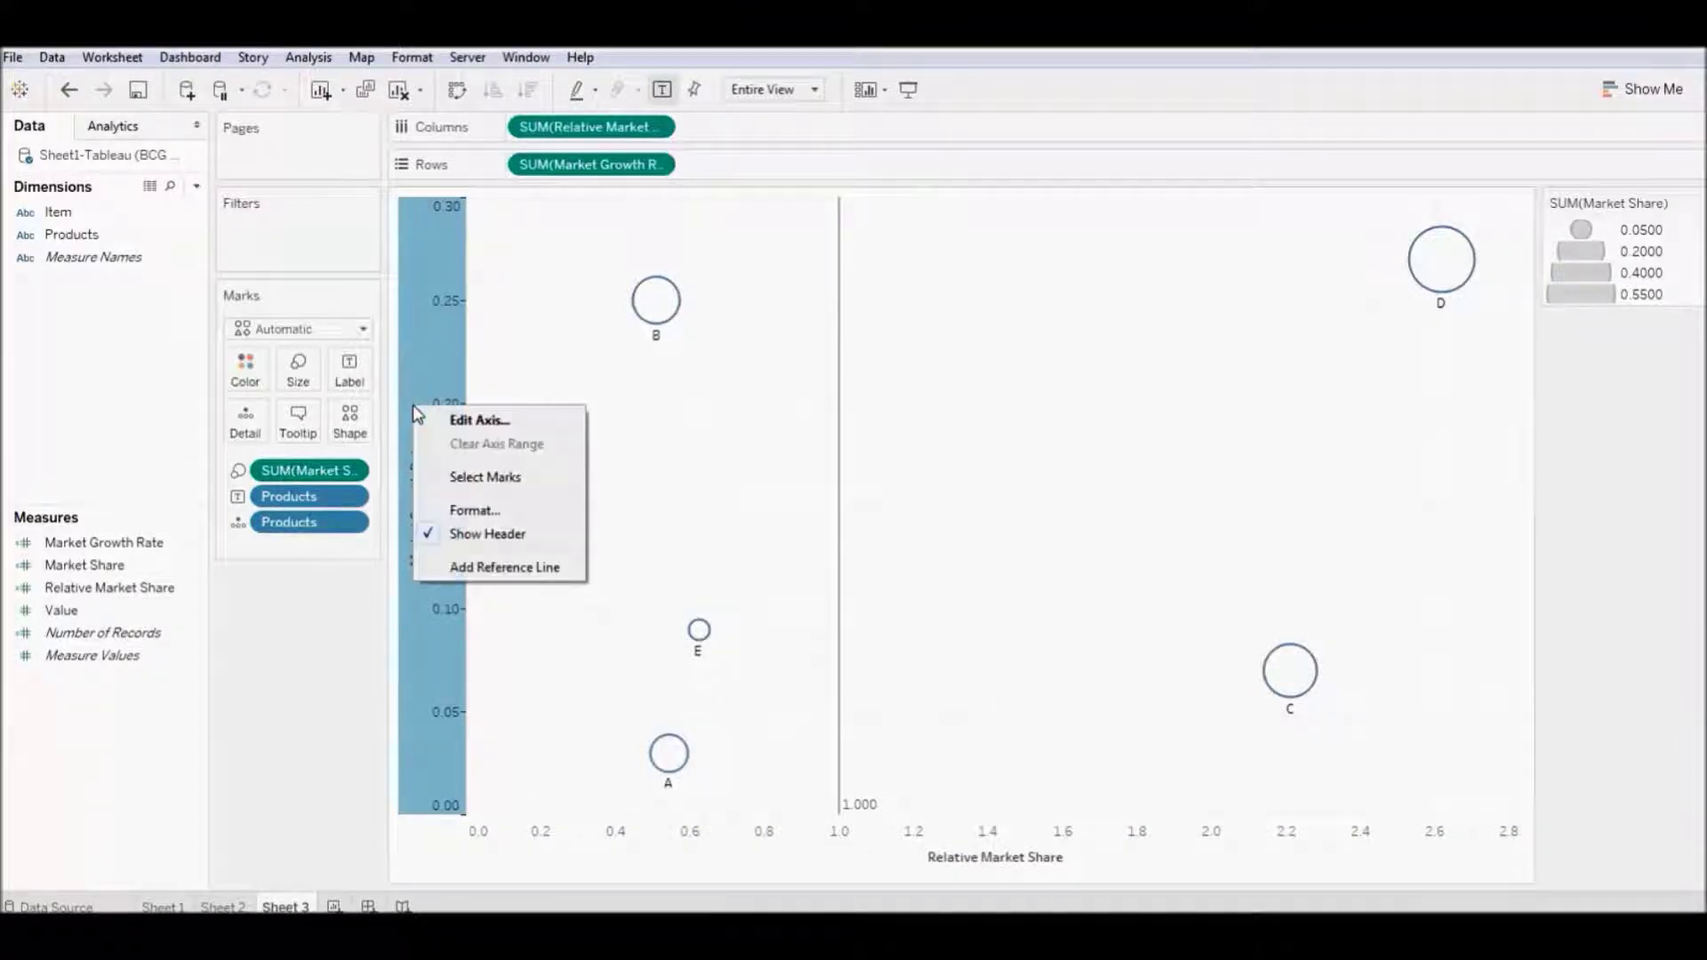
Step: Add a constant horizontal Market Growth Rate reference line at 0.1, replacing 0.03
left_click(527, 569)
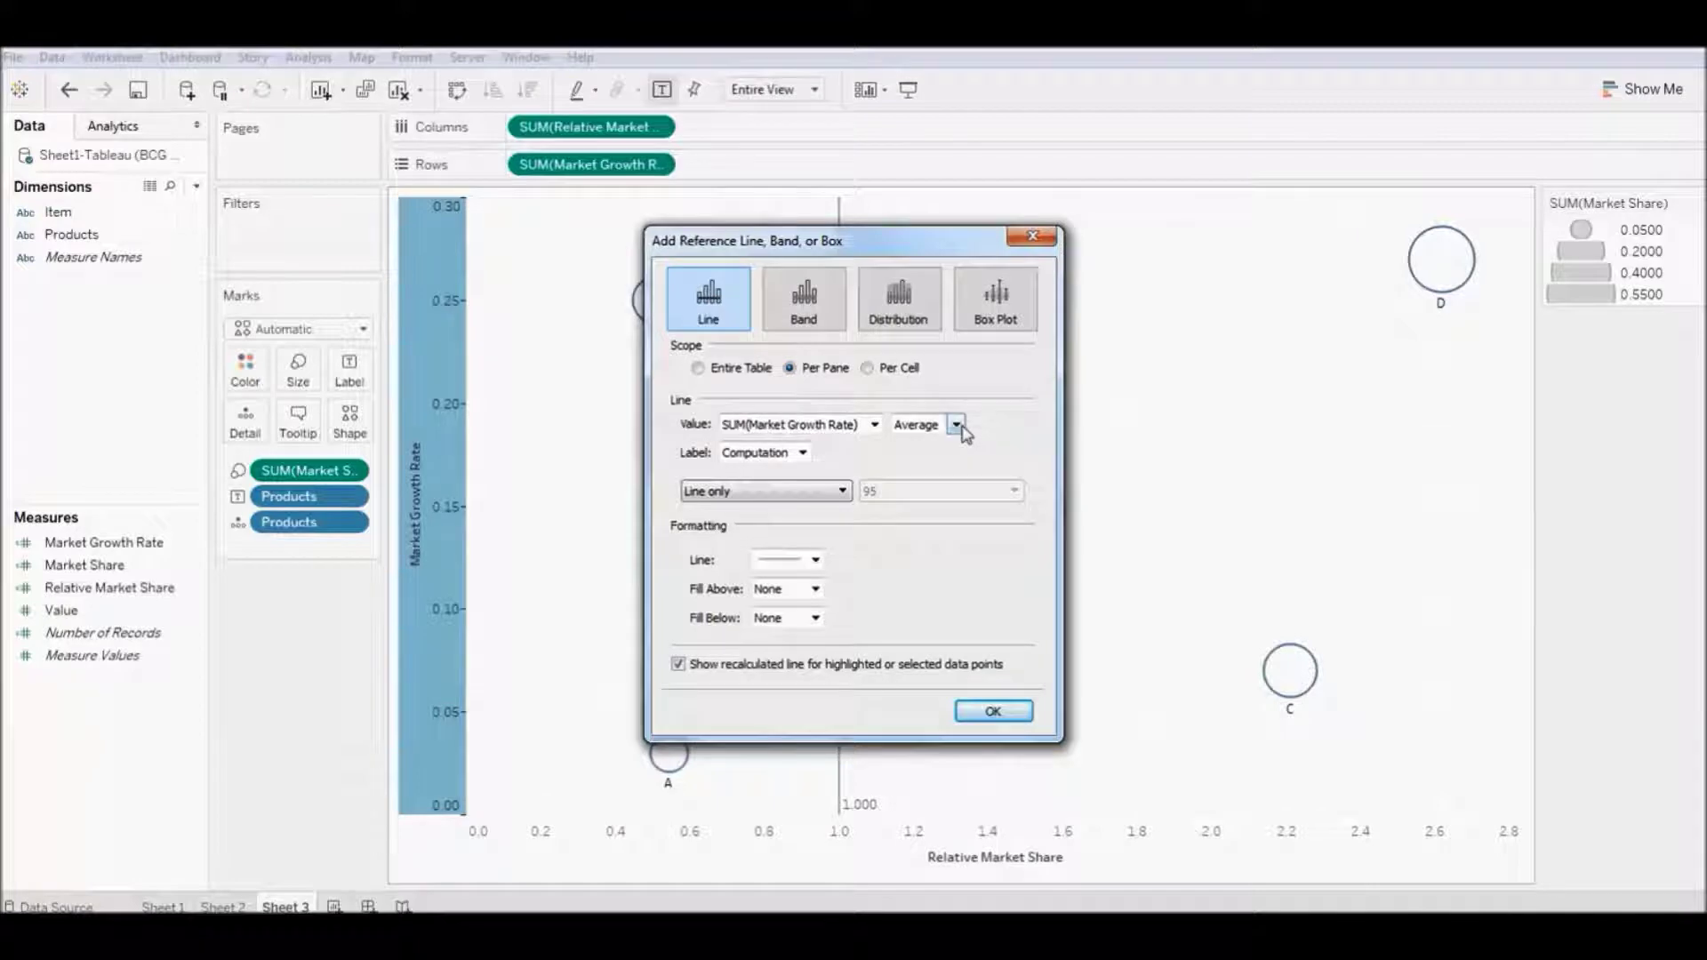
left_click(959, 426)
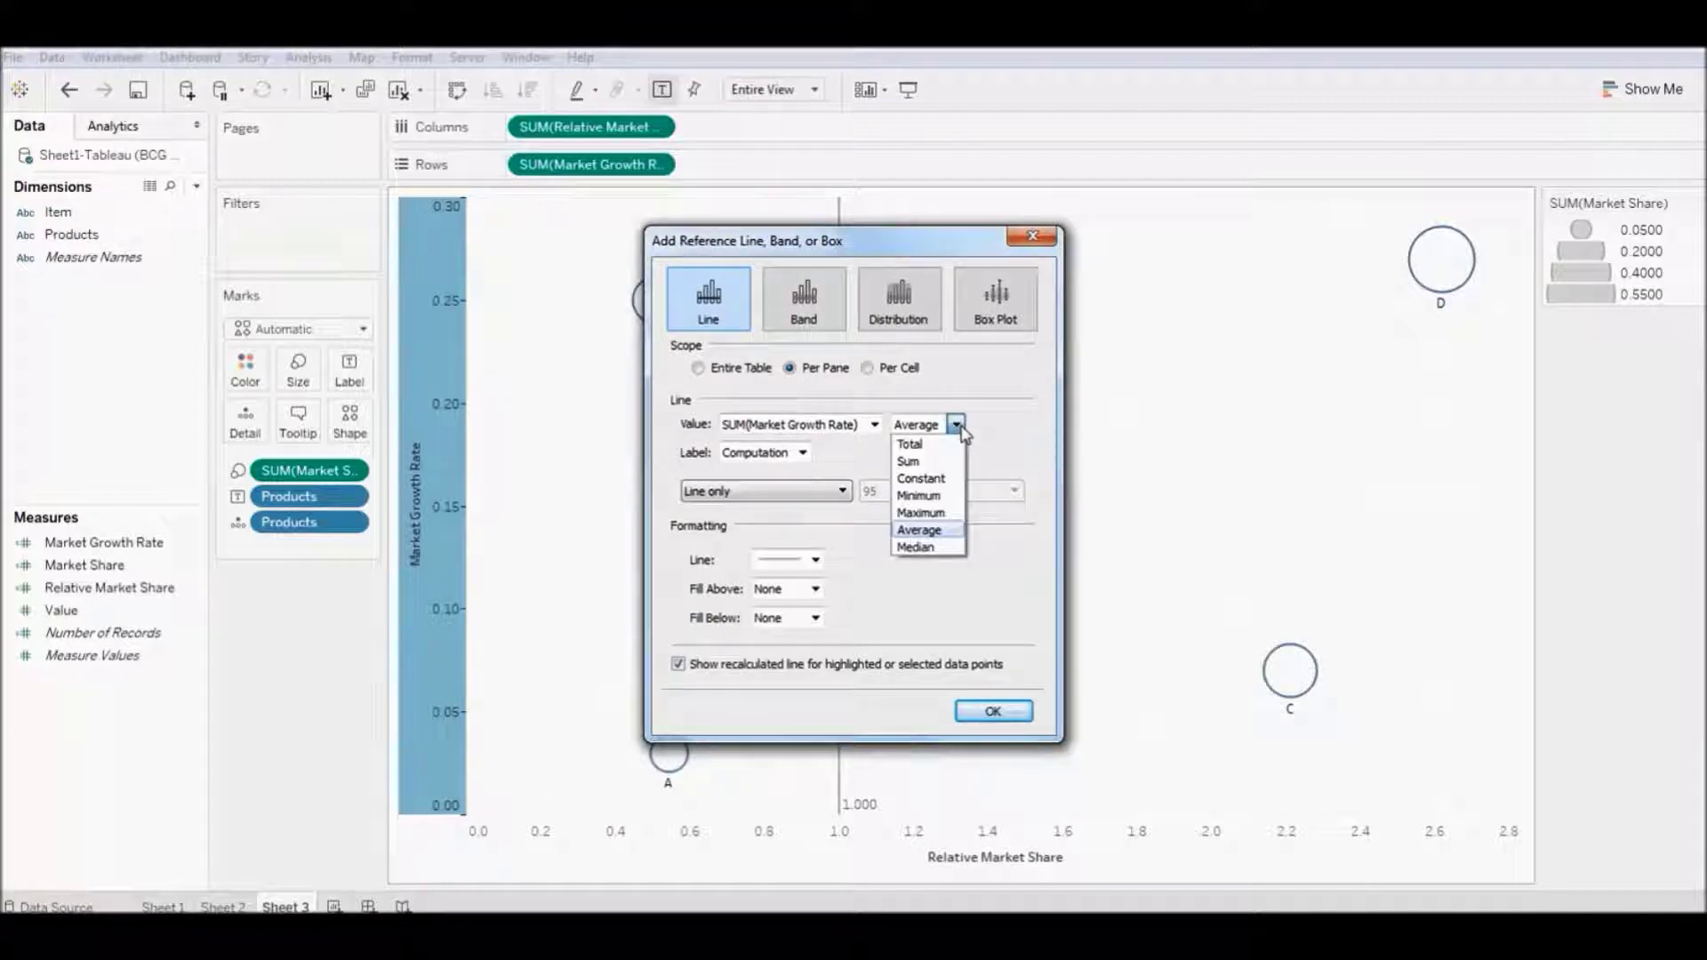
left_click(953, 481)
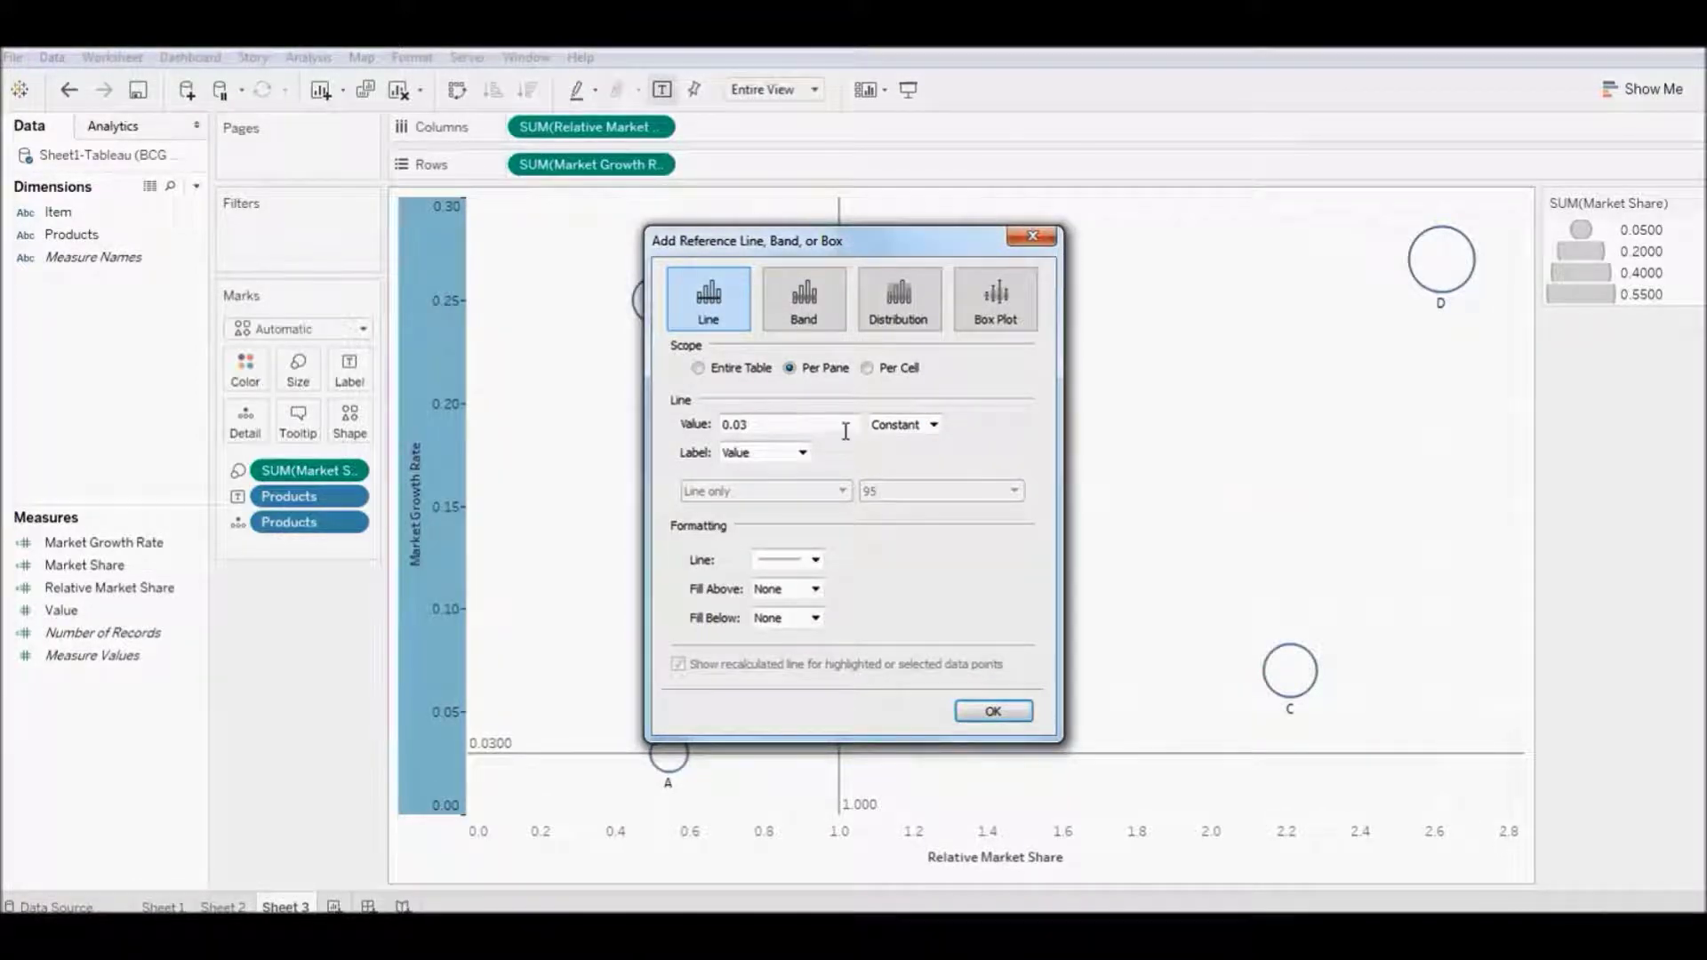
double_click(739, 427)
key("BackSpace")
type("1")
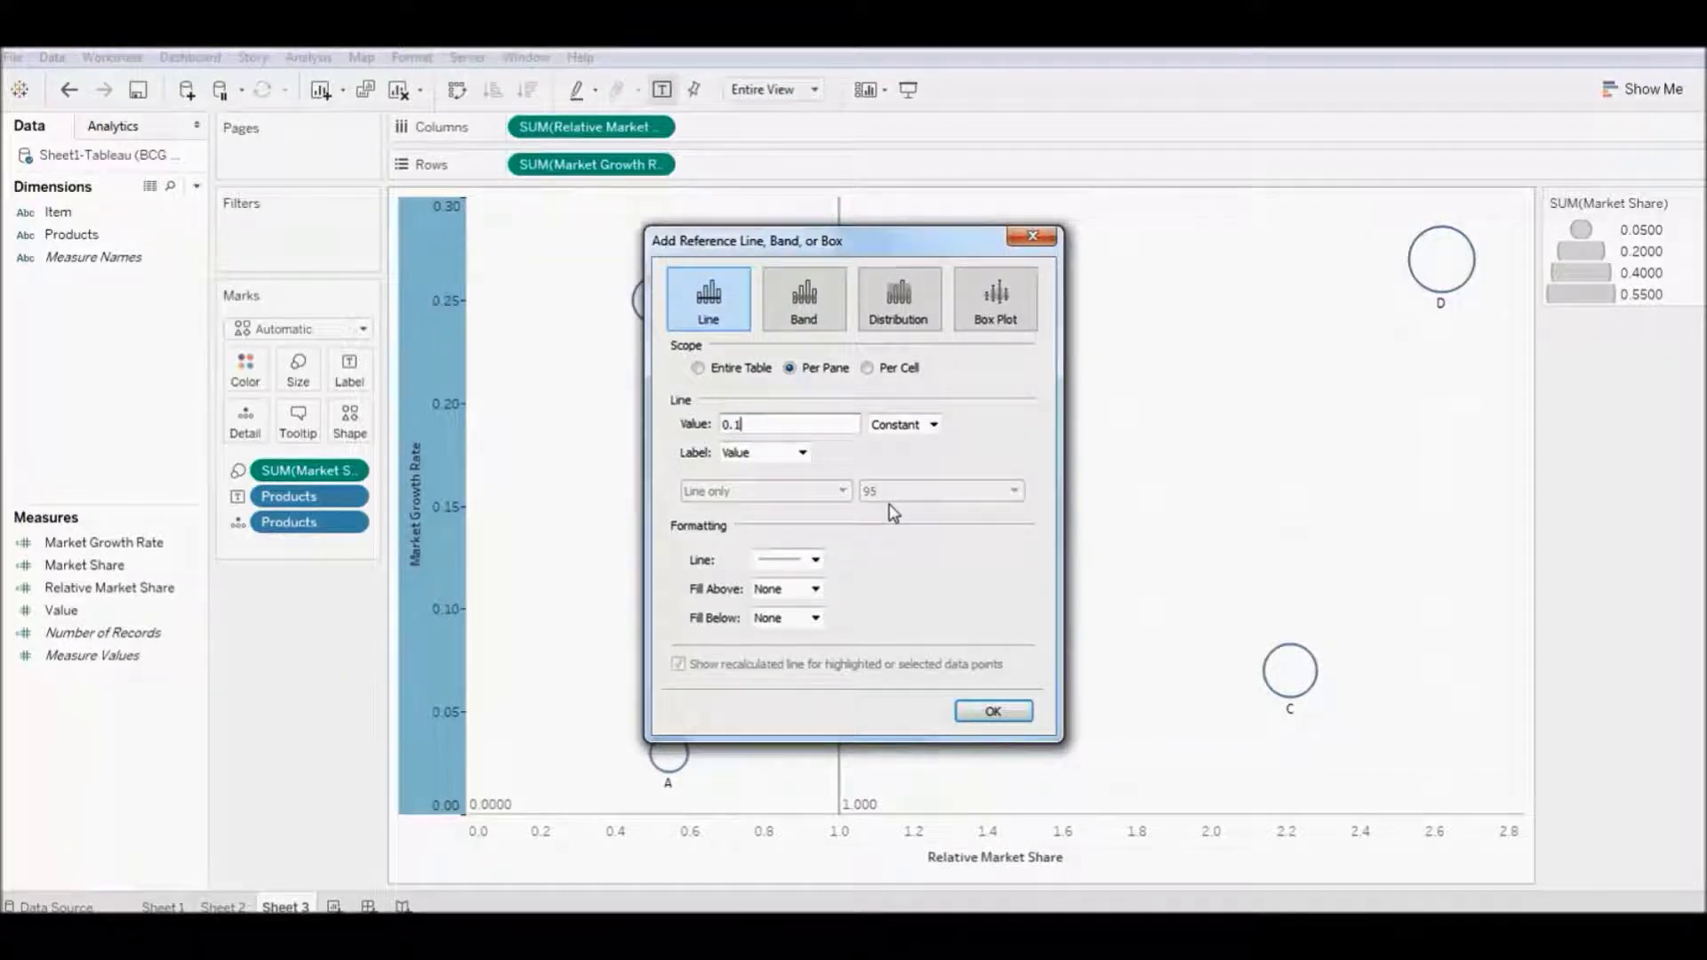
left_click(993, 711)
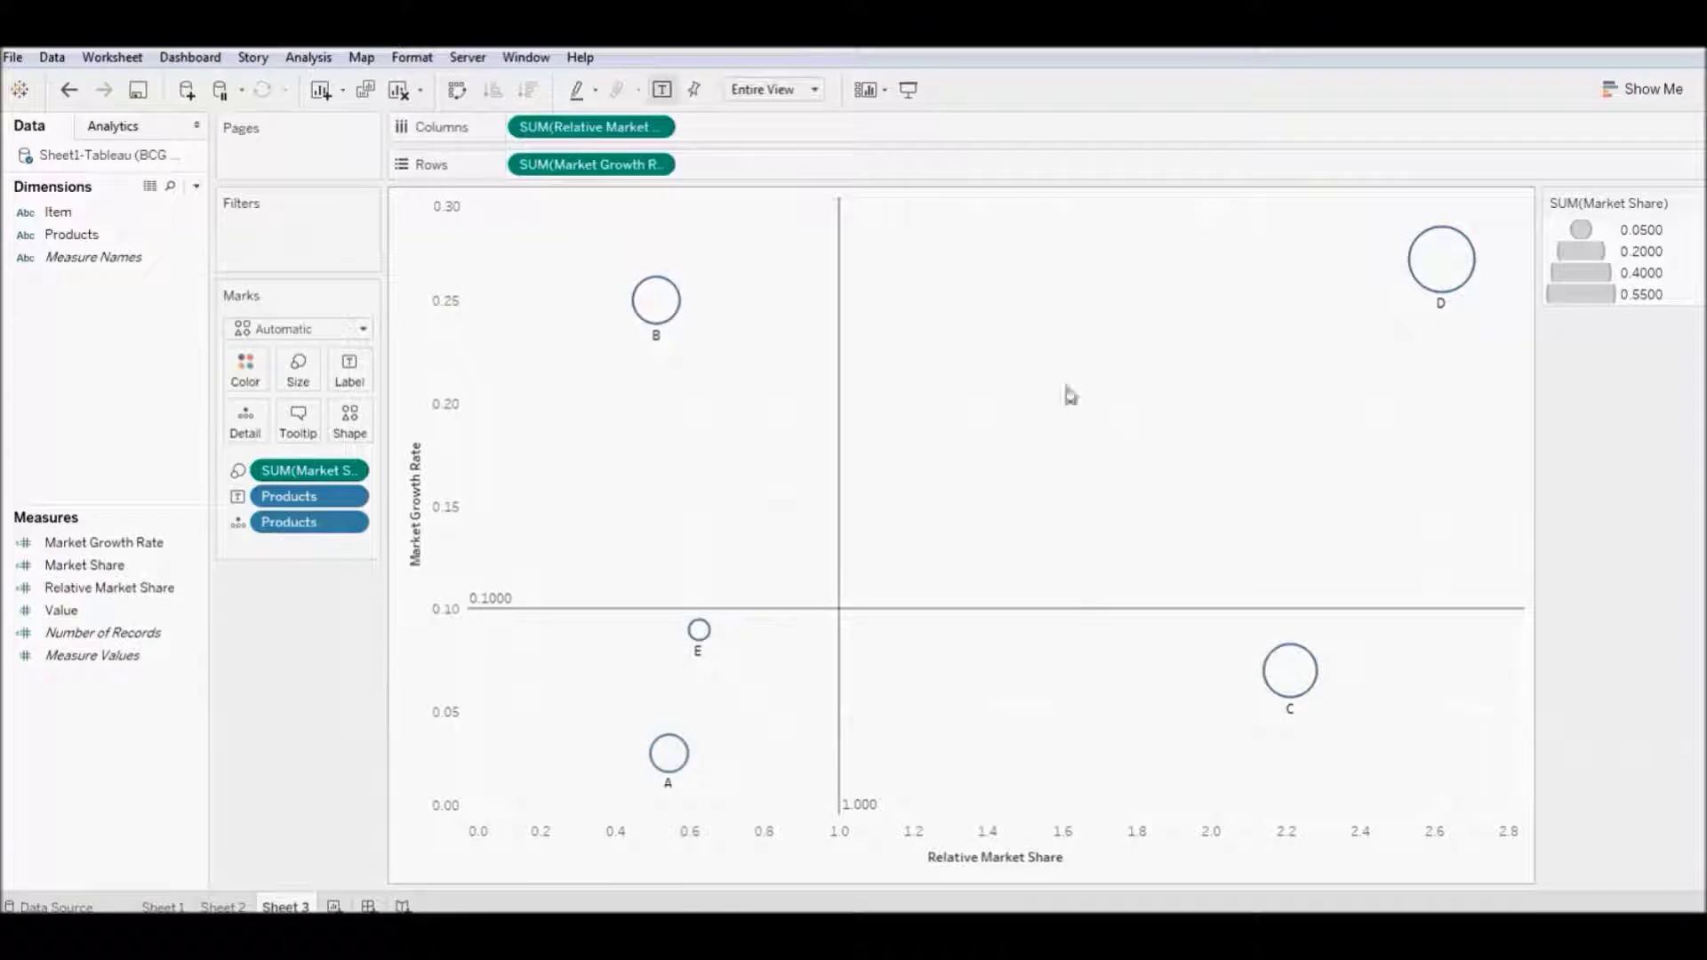
Step: Annotate the upper-right quadrant area with the label 'Stars'
right_click(1106, 439)
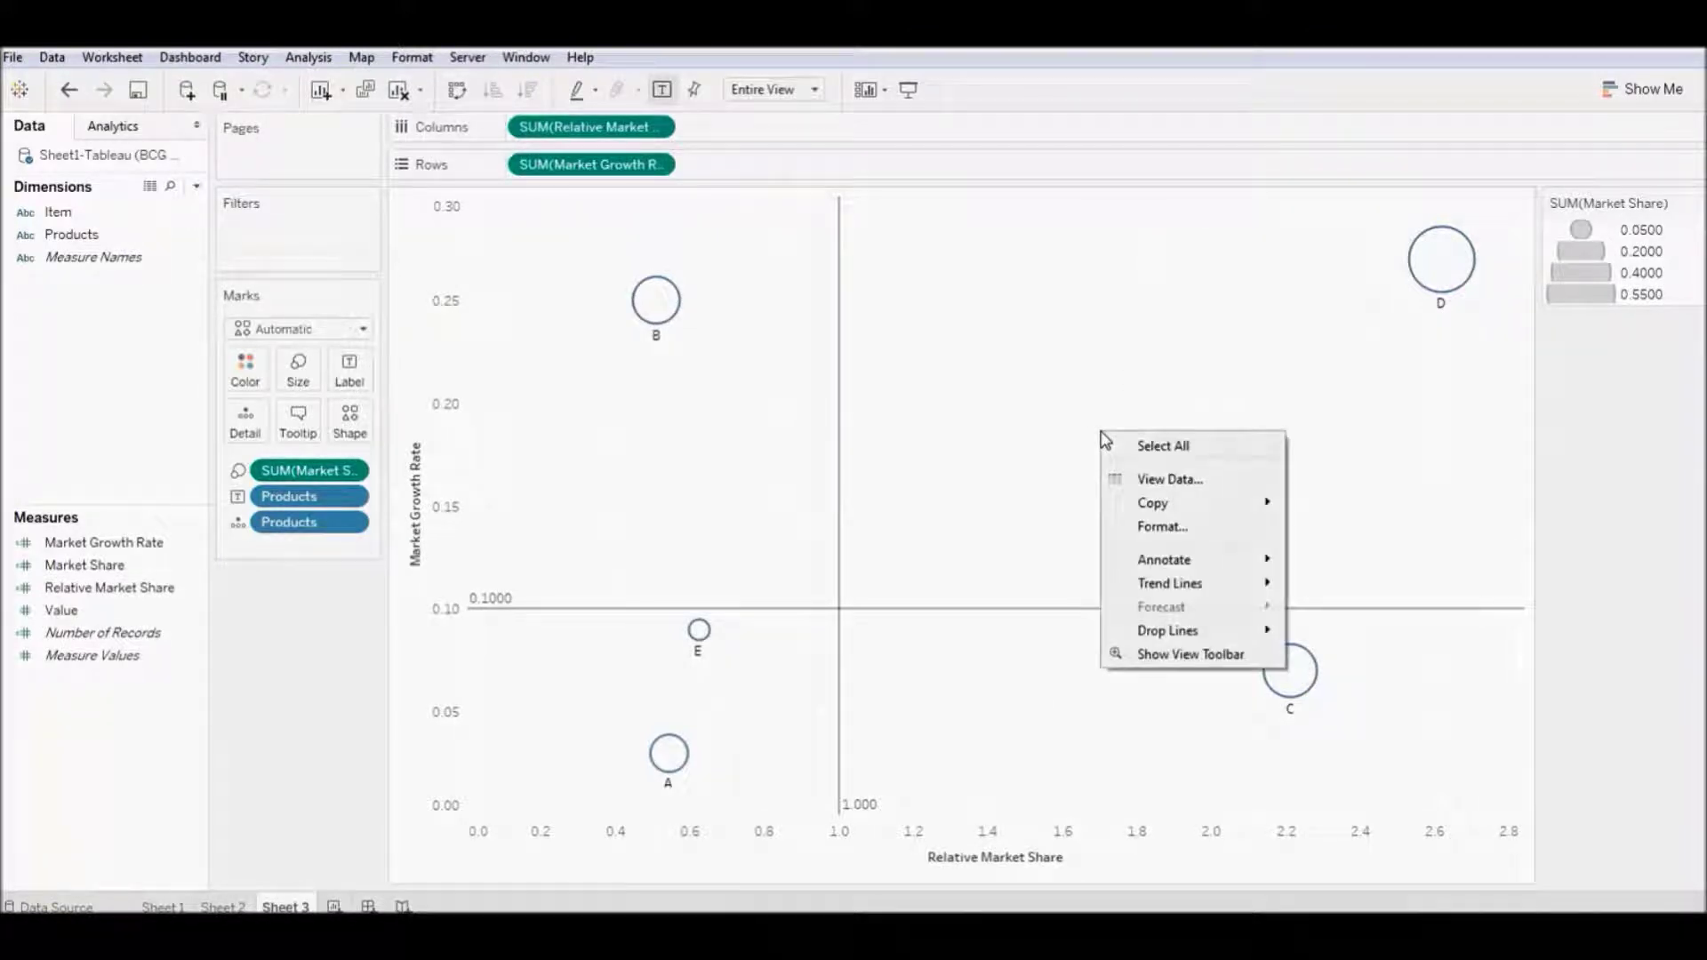
mouse_move(1221, 572)
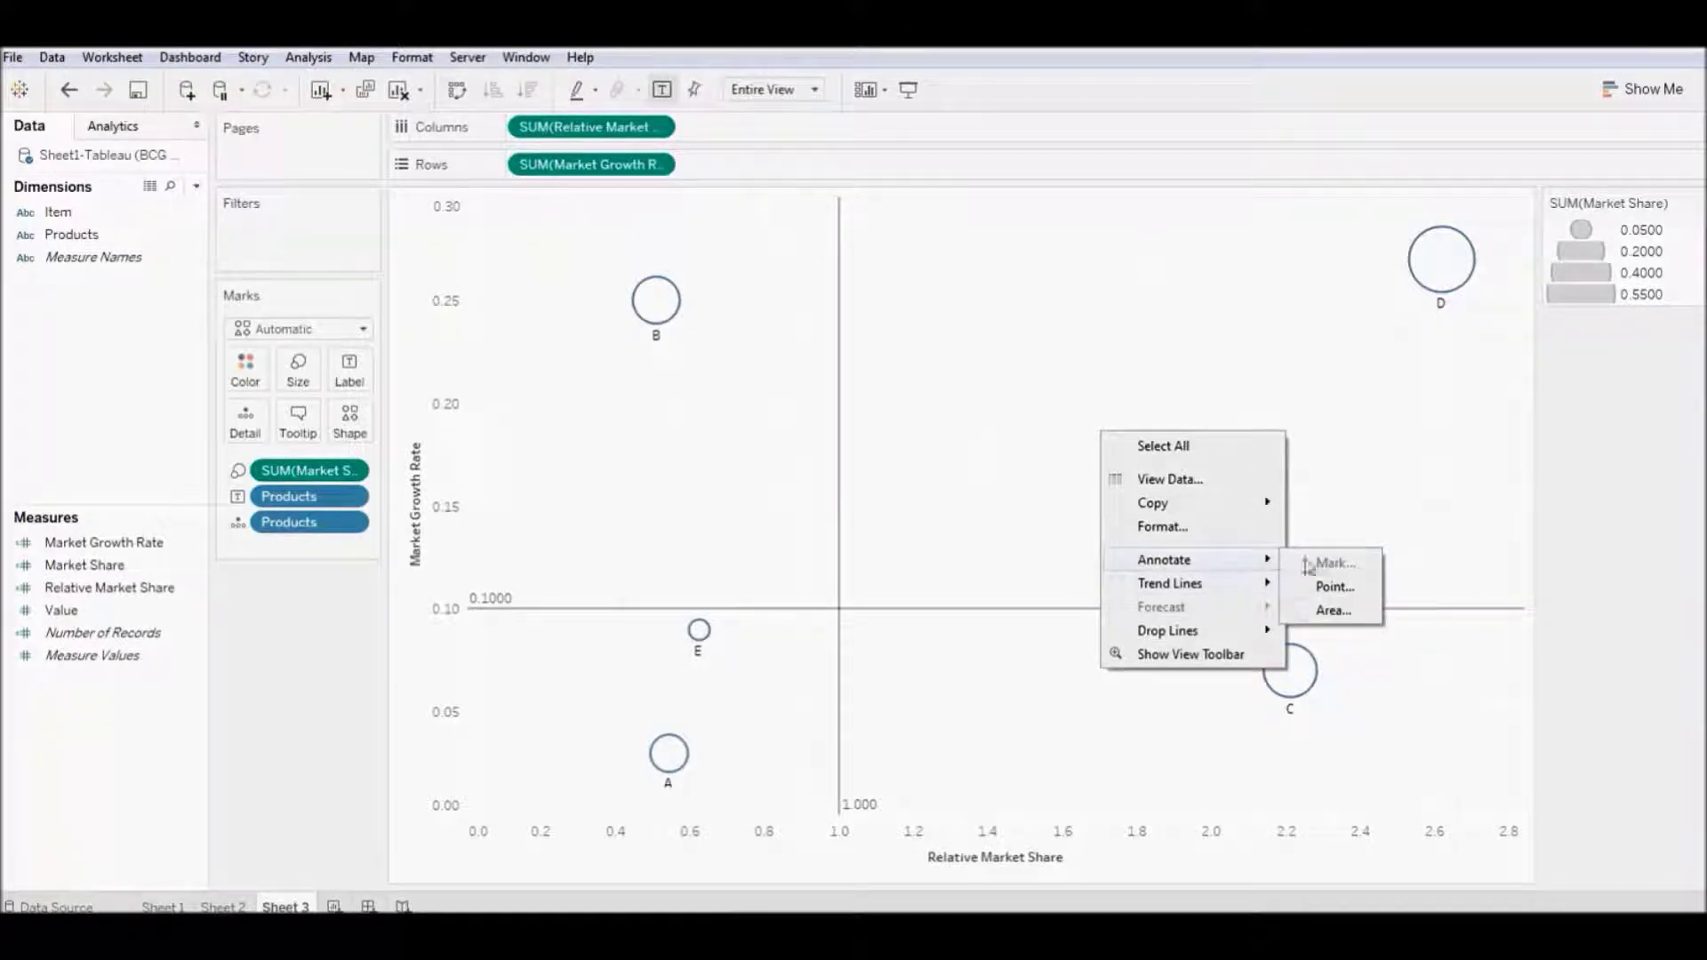
left_click(1334, 610)
type("Stars")
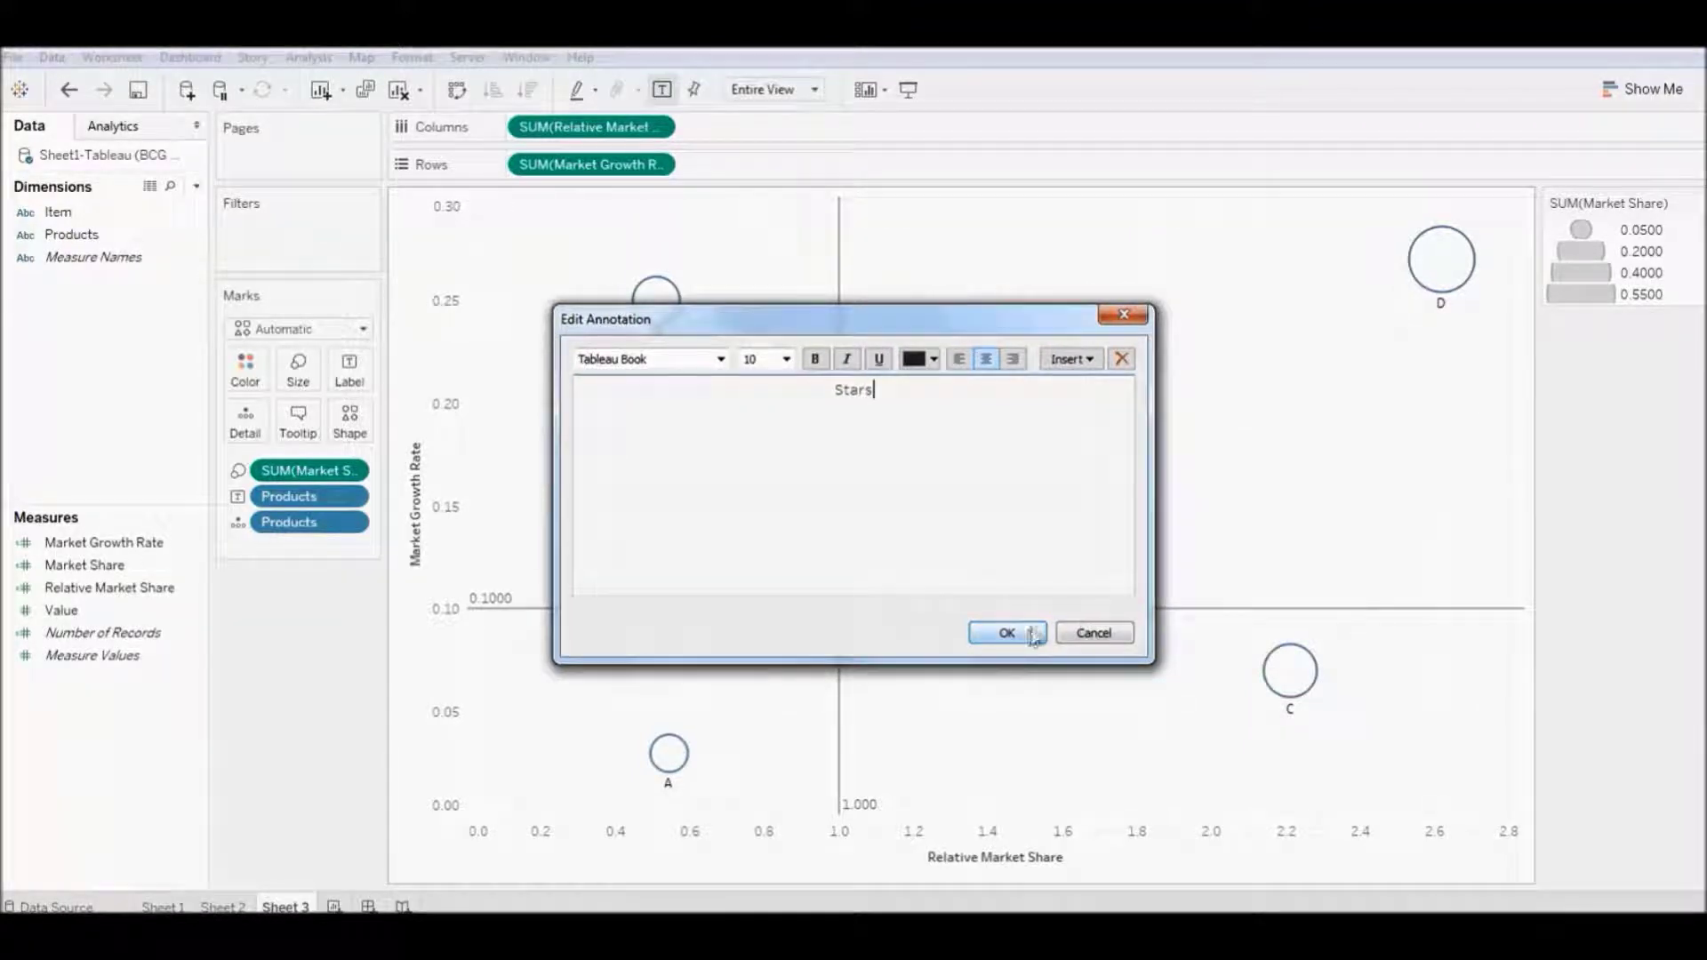
left_click(1007, 634)
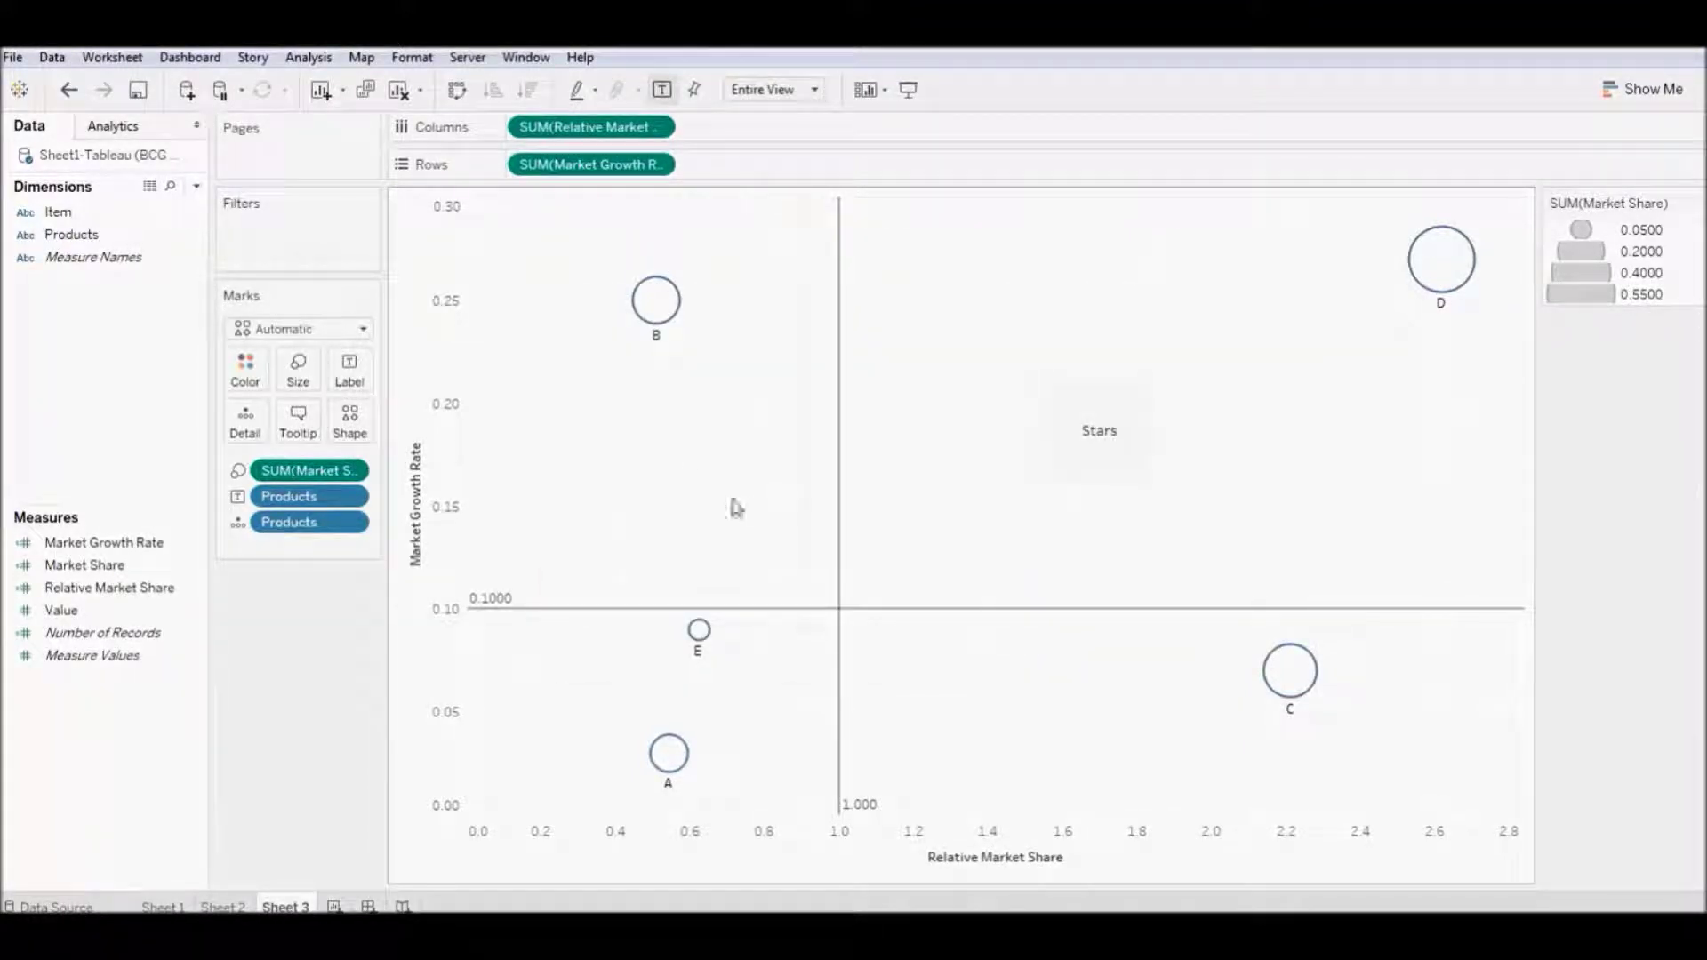
Step: Annotate the upper-left quadrant area with the label 'Question Marks'
right_click(615, 430)
mouse_move(751, 558)
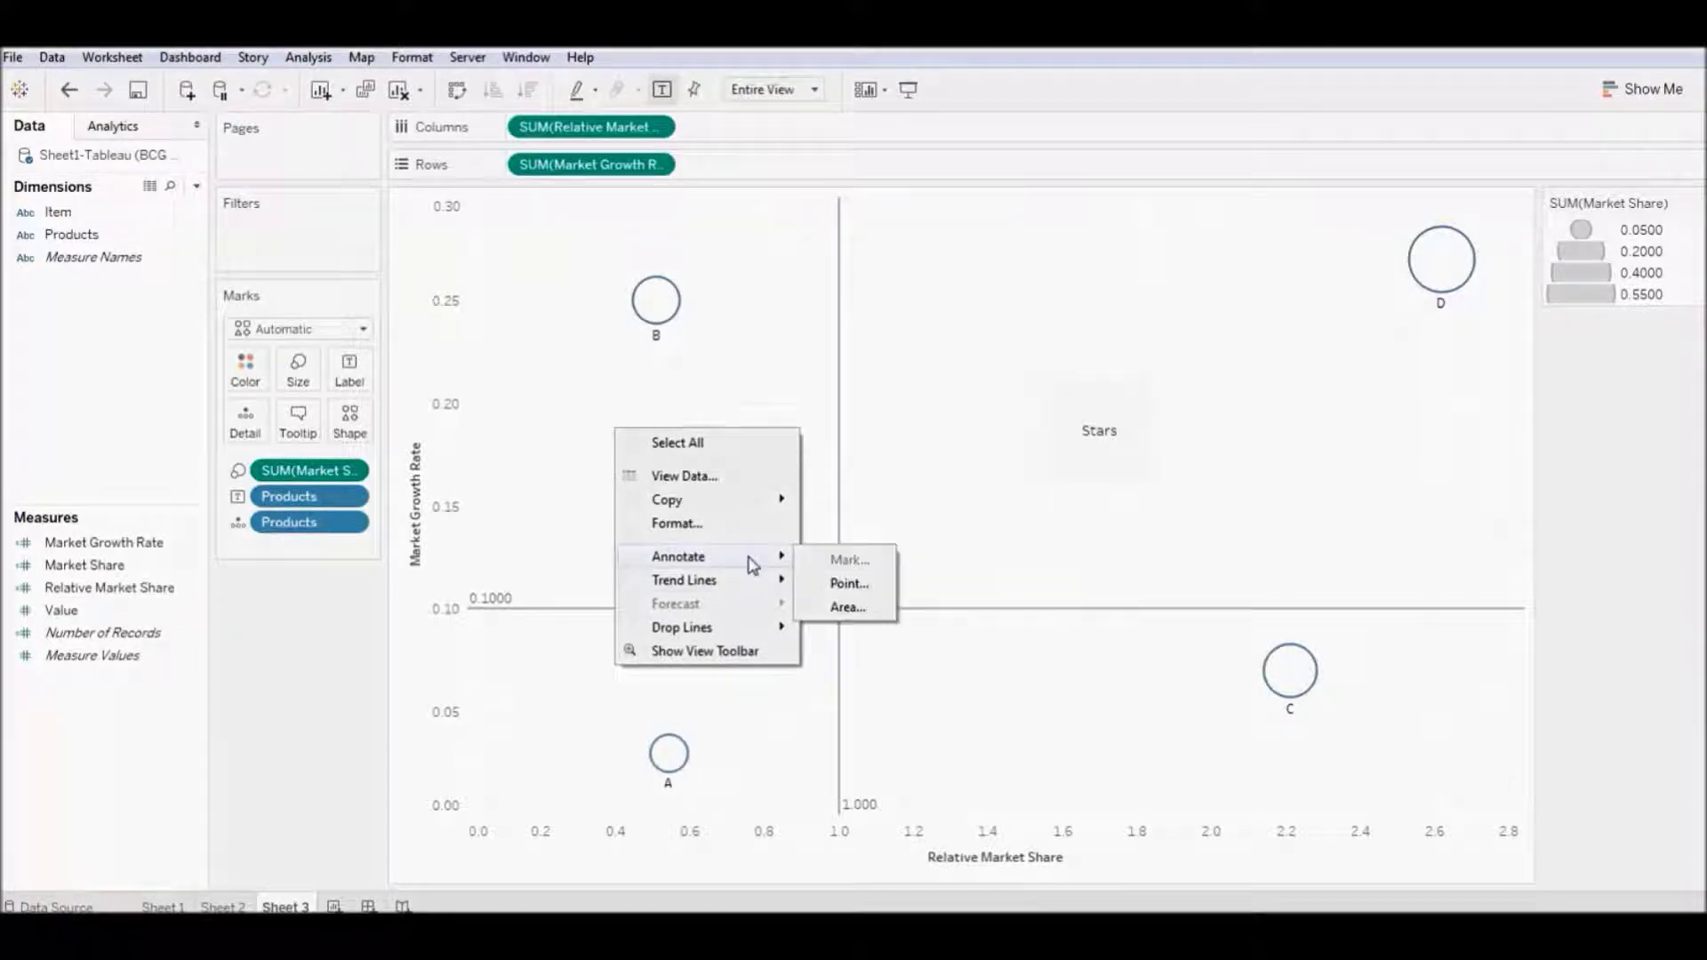
left_click(859, 615)
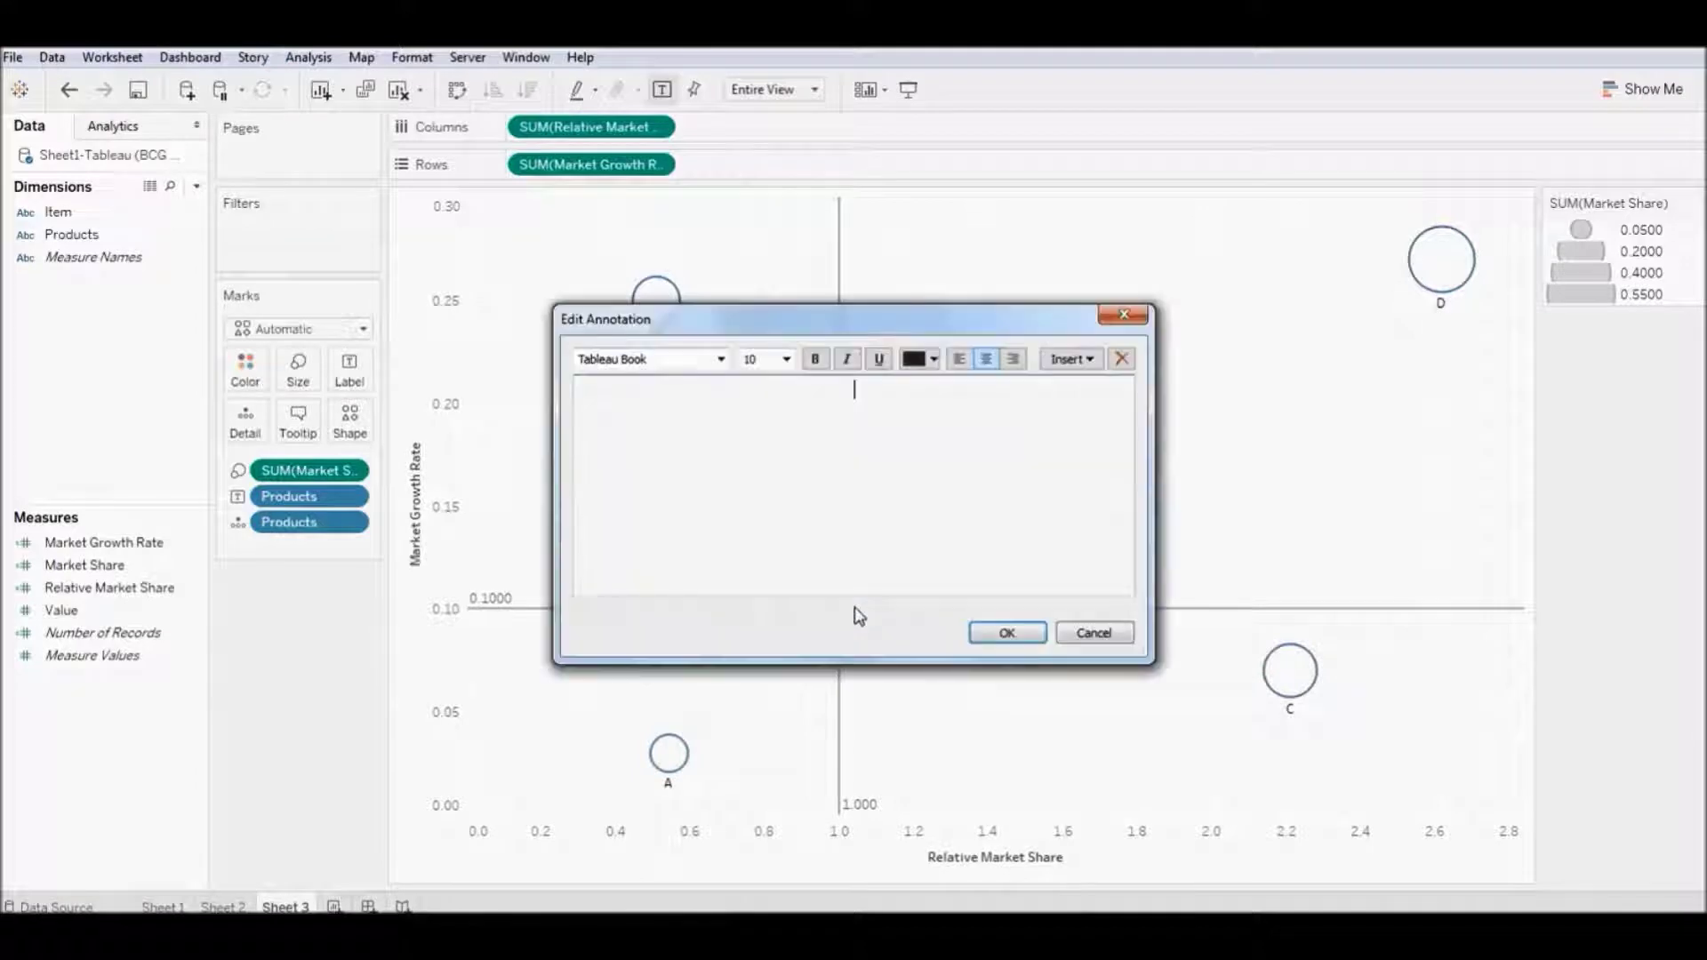
type("Que")
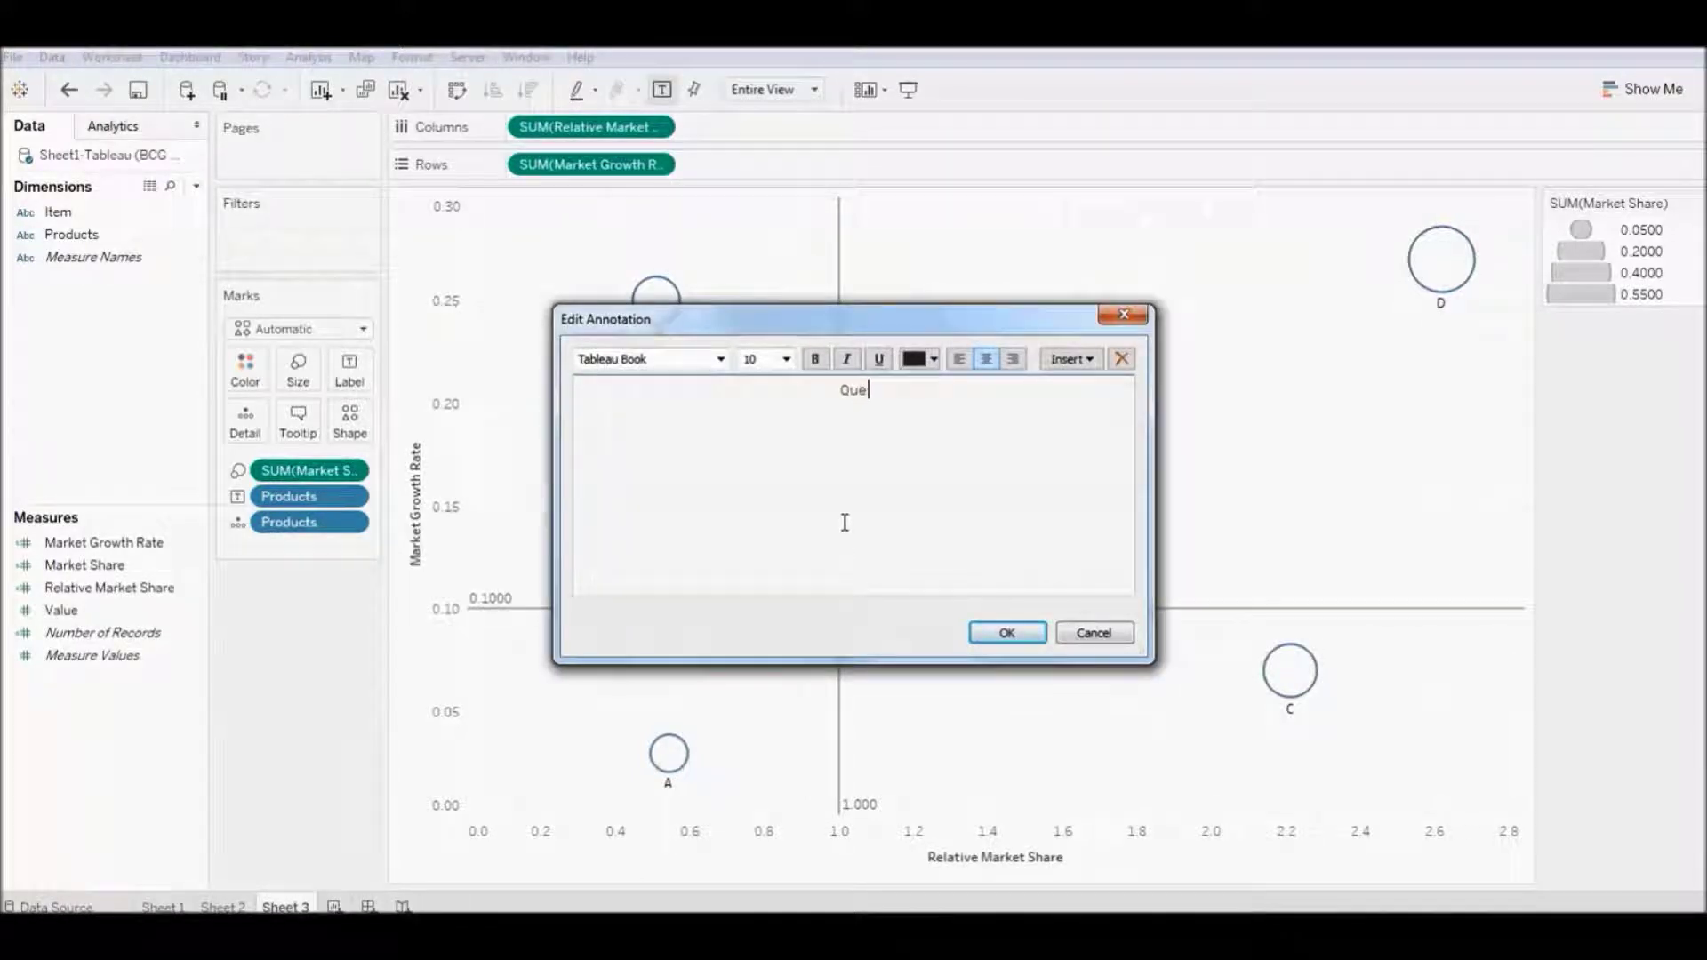
type("stion Marks")
left_click(1000, 632)
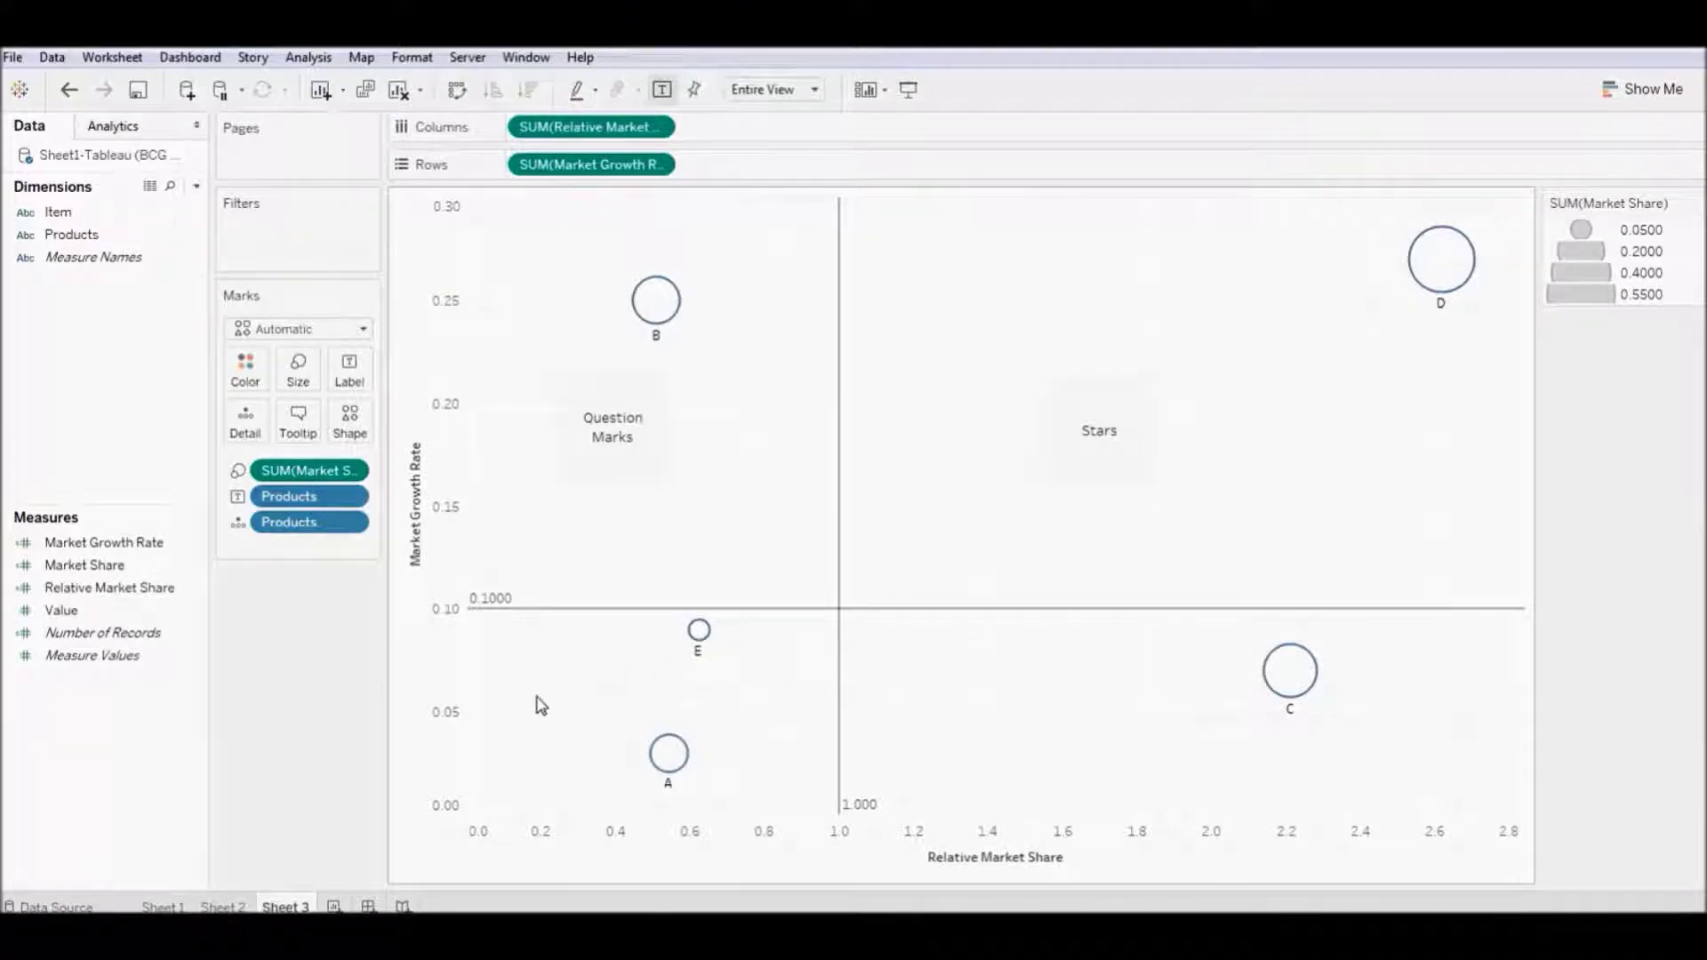
Step: Annotate the lower-left quadrant area with the label 'Dogs'
right_click(552, 712)
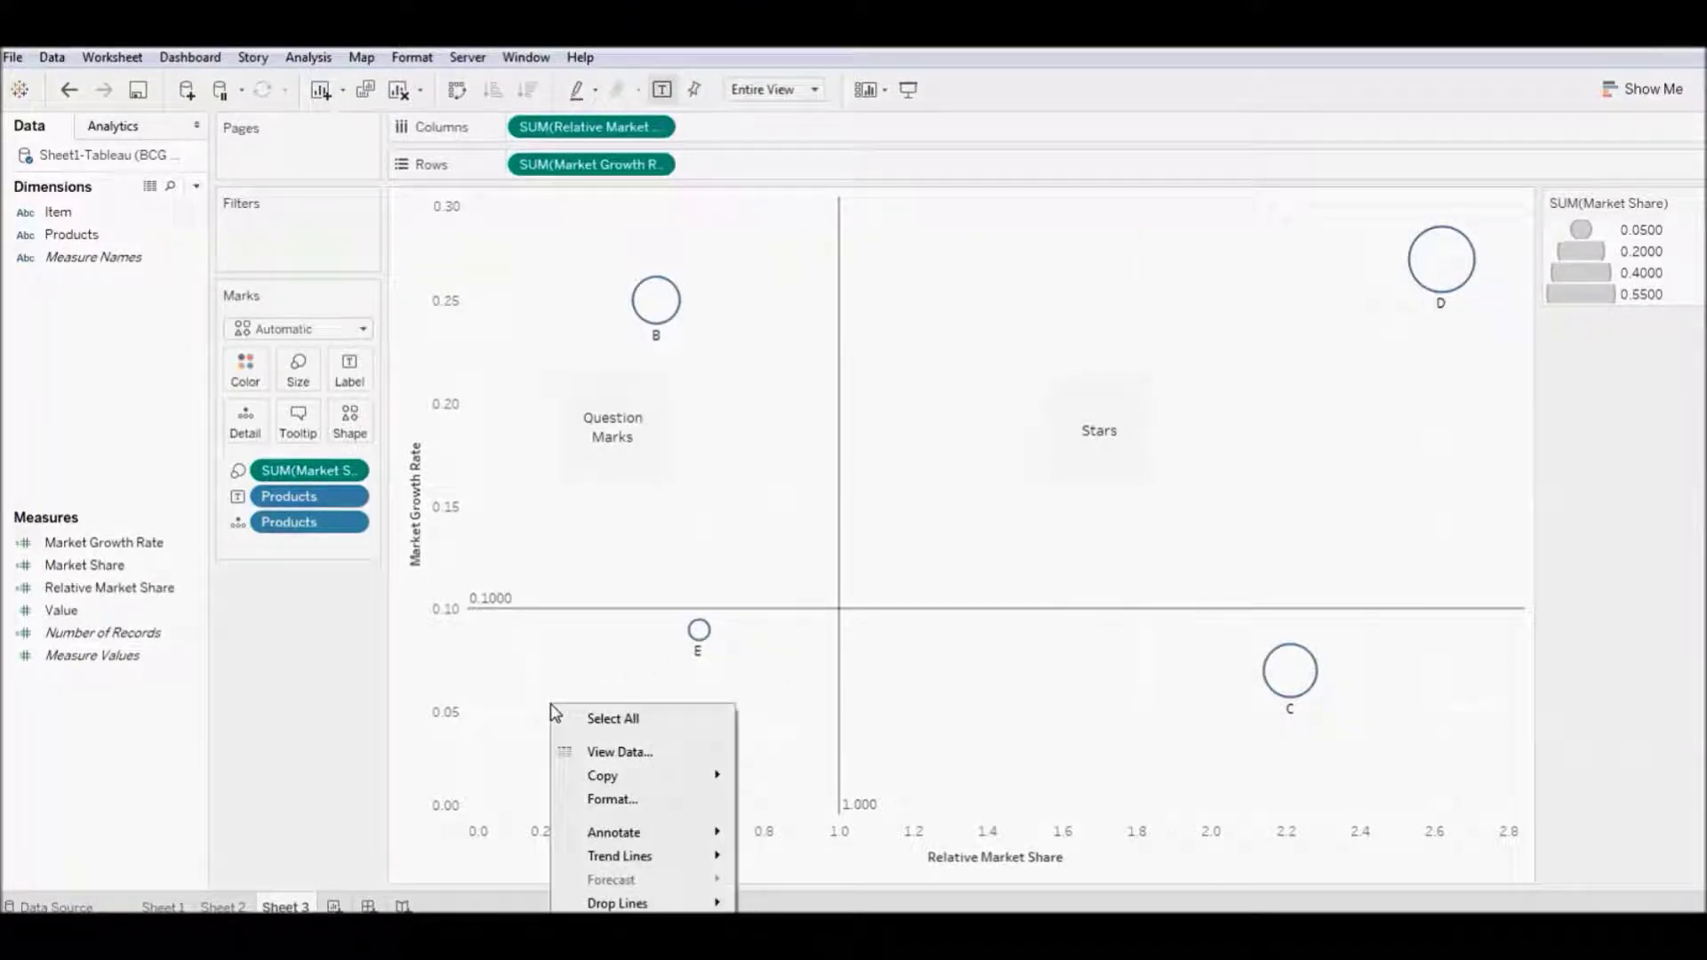
mouse_move(723, 838)
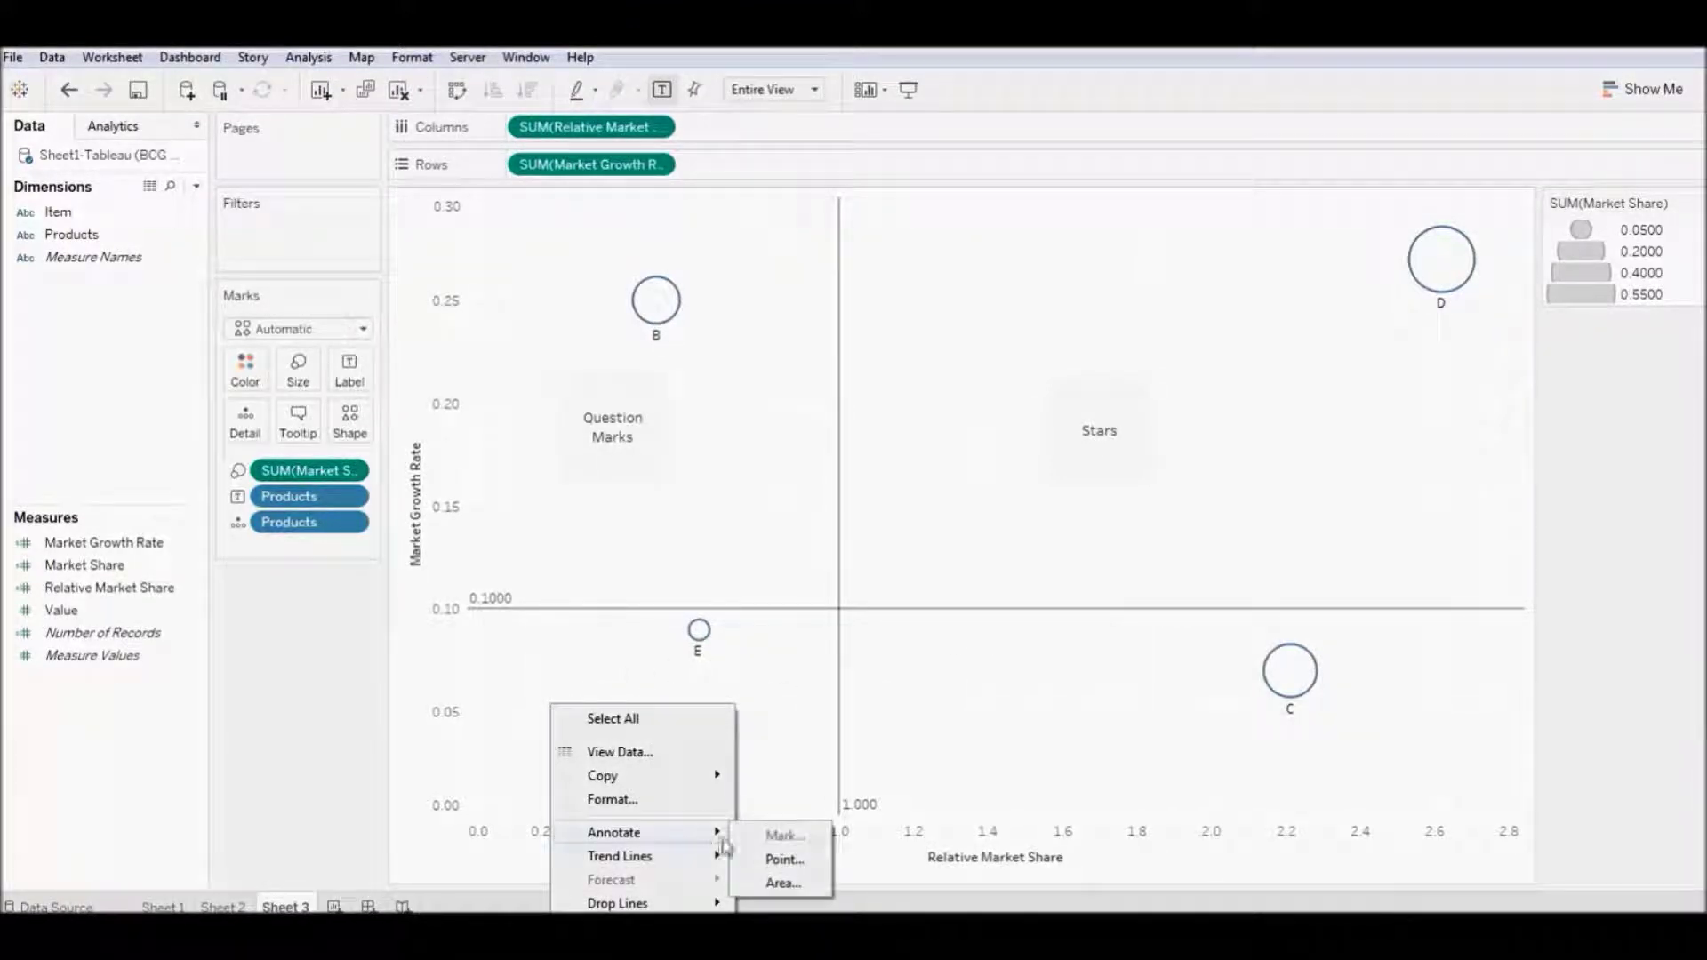
left_click(780, 883)
type("Dogs")
left_click(1008, 644)
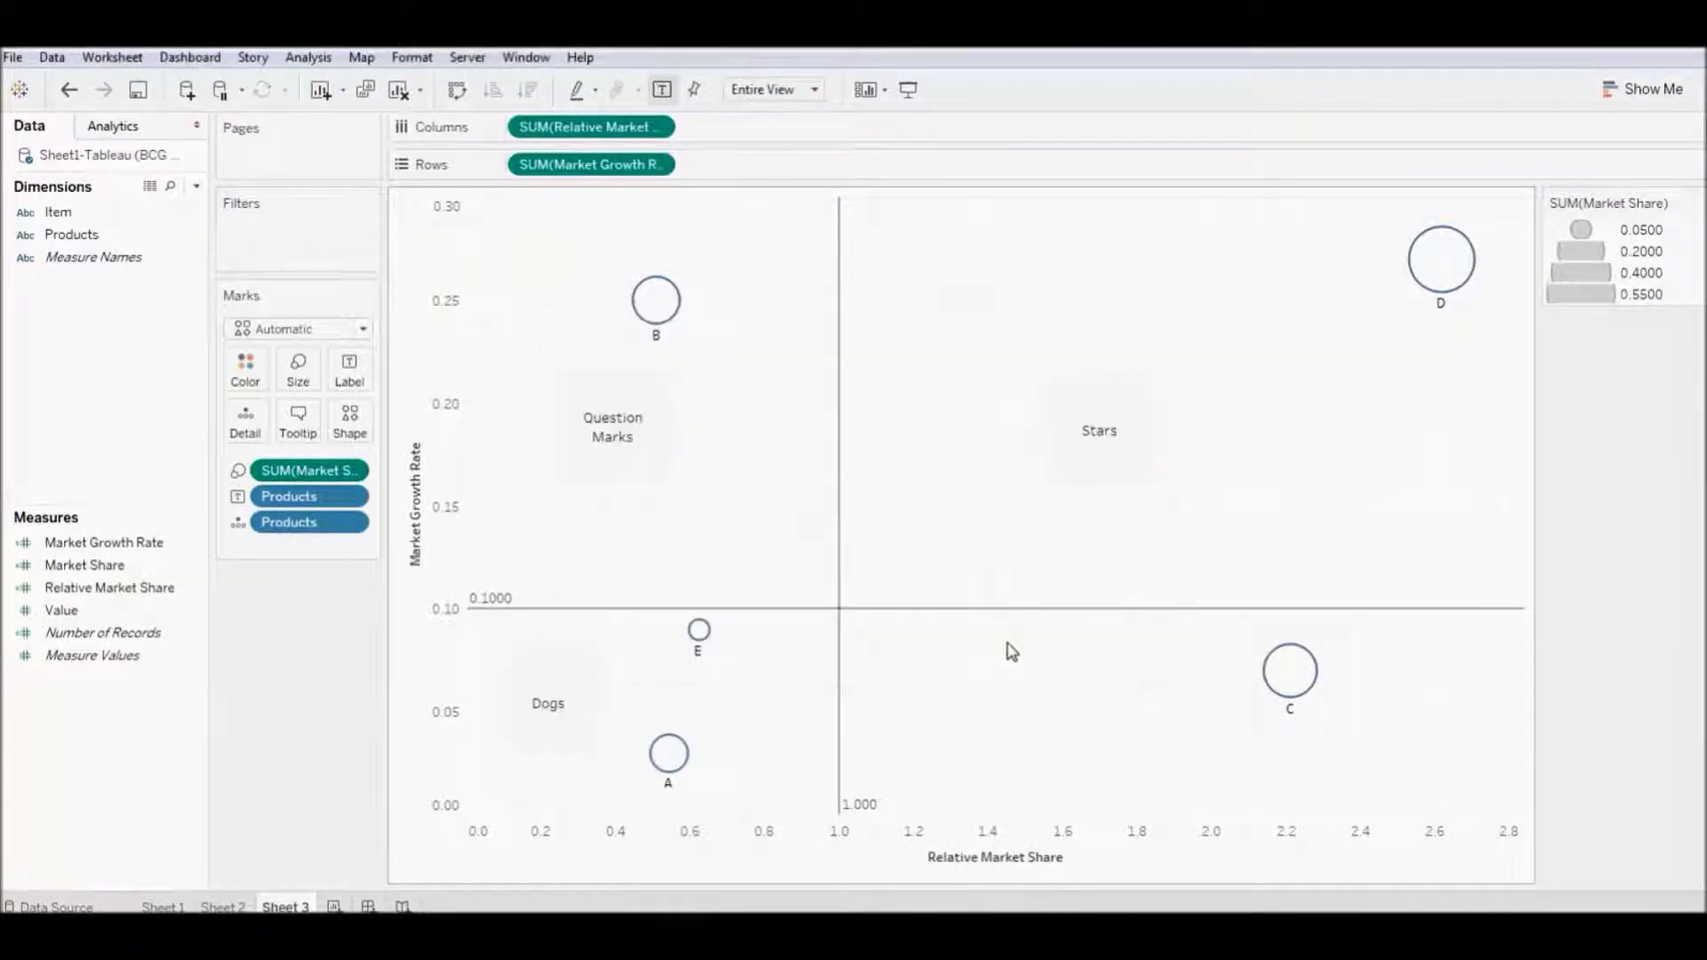
Step: Annotate the lower-right quadrant area with the label 'Cash Cows'
right_click(1086, 690)
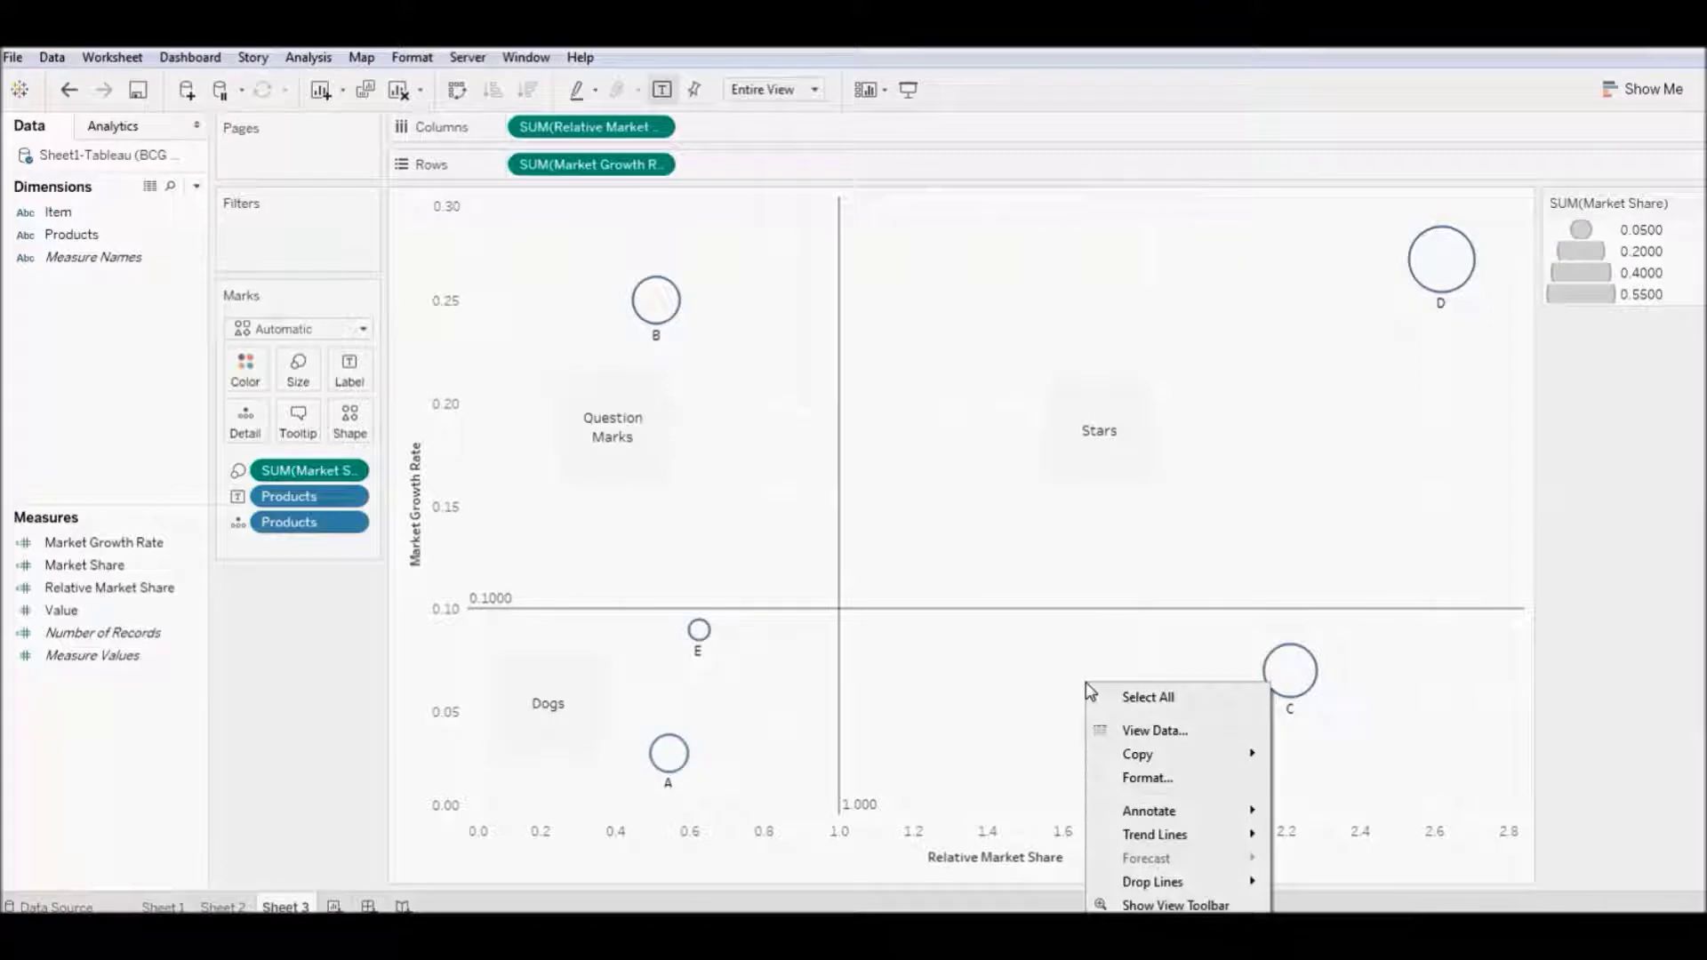
mouse_move(1214, 817)
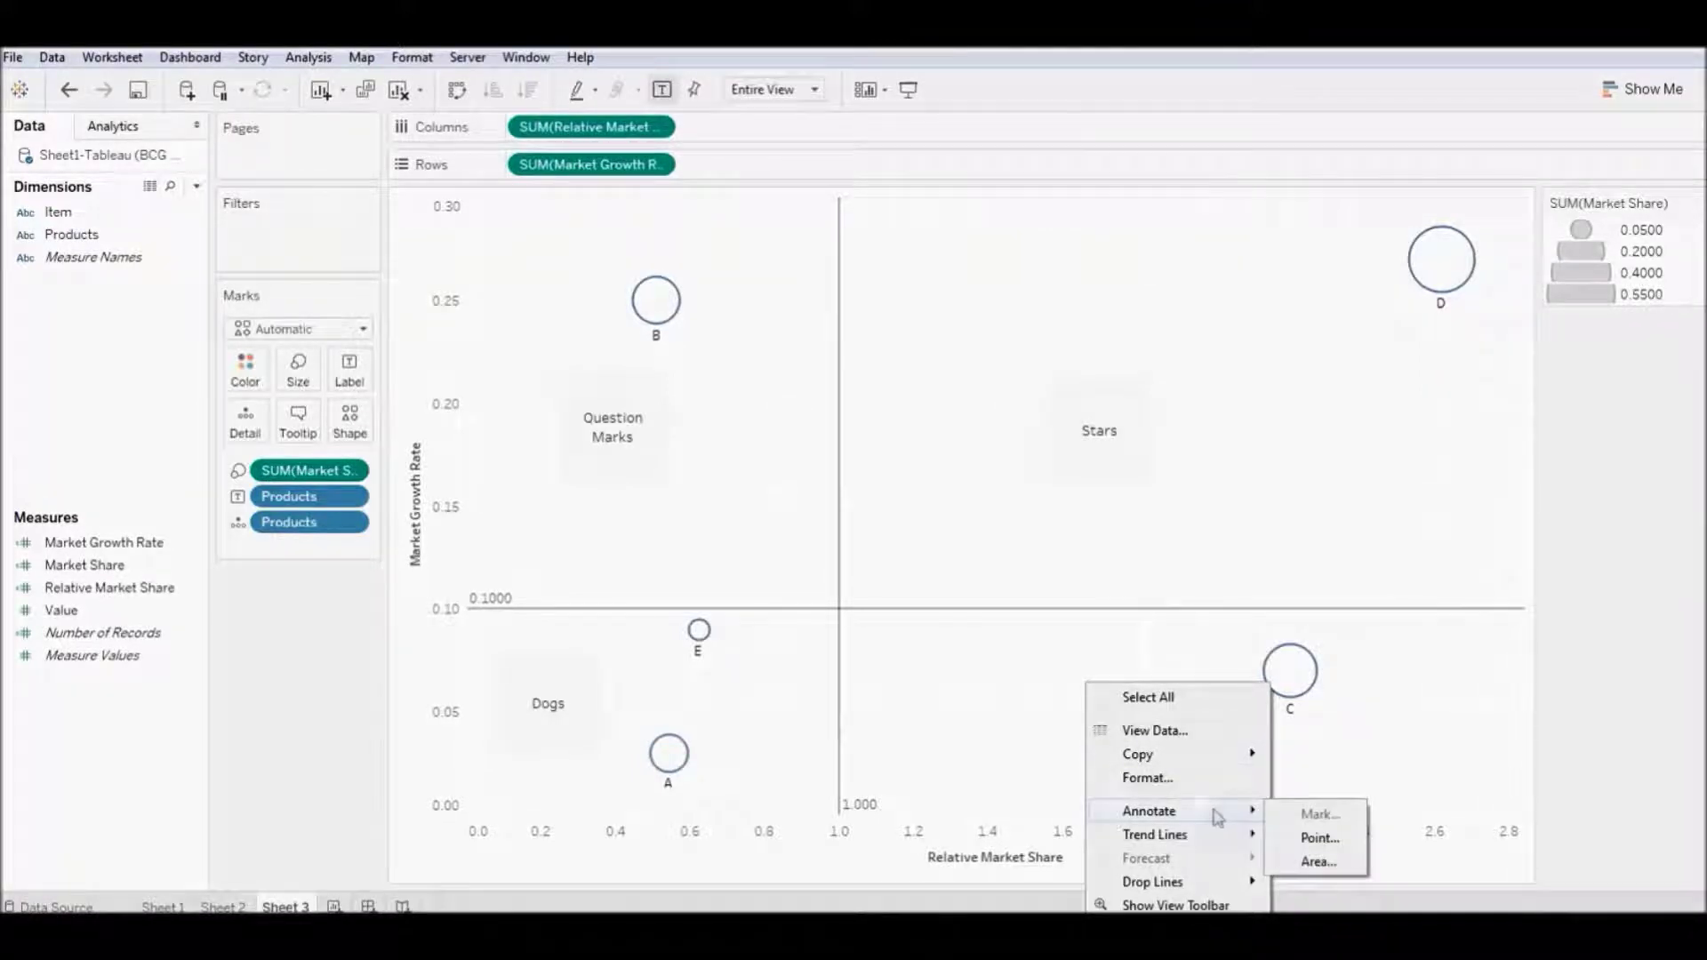
left_click(1319, 862)
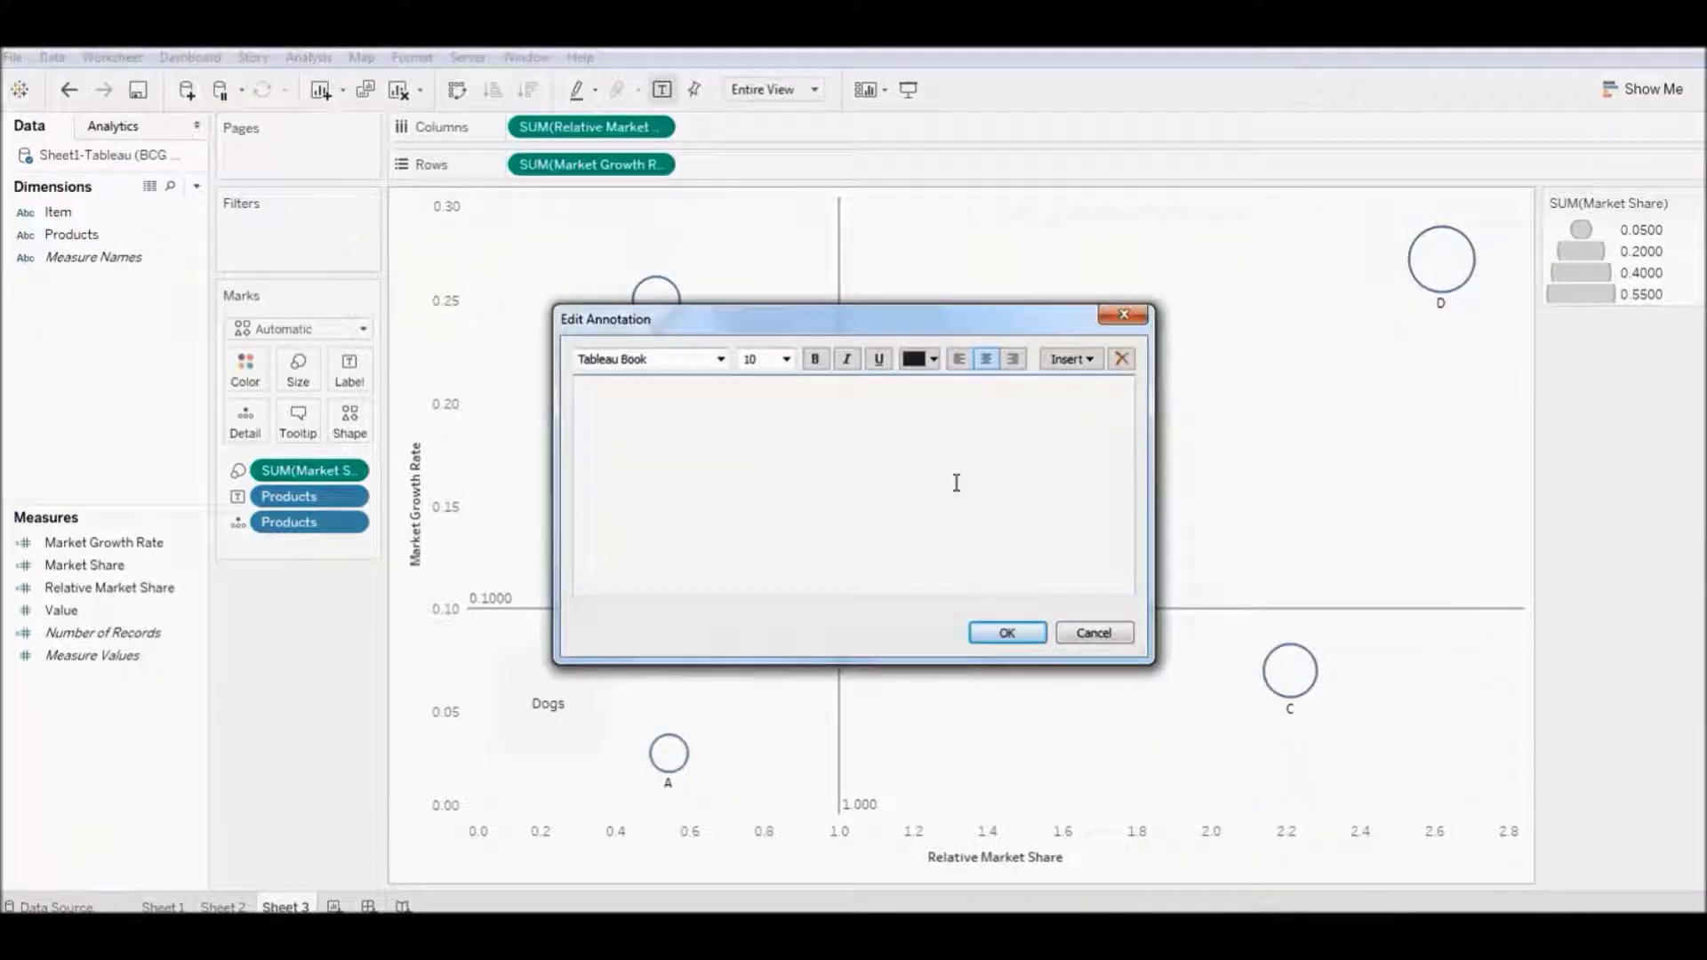
type("Cash Cows")
left_click(1007, 632)
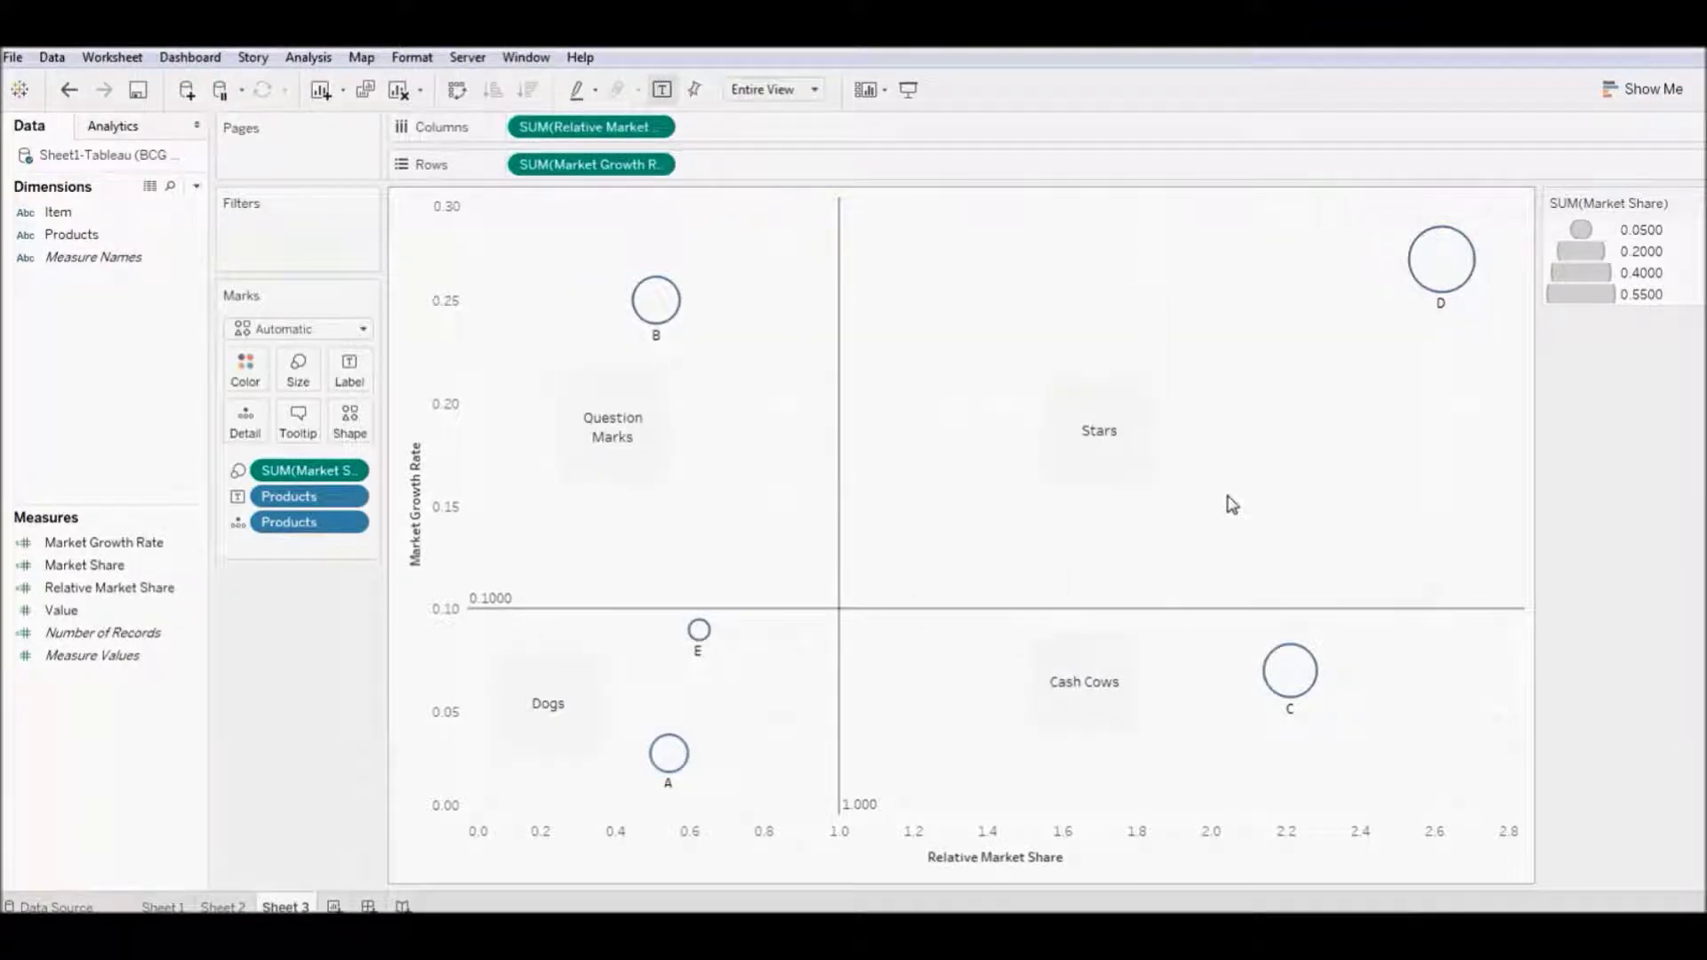